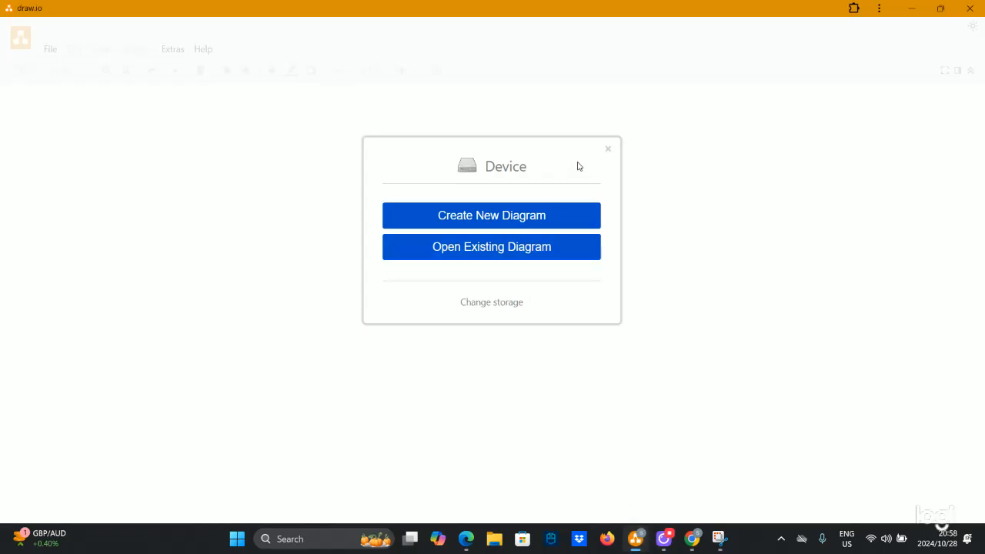
Create a new blank diagram stored on the device
left_click(492, 217)
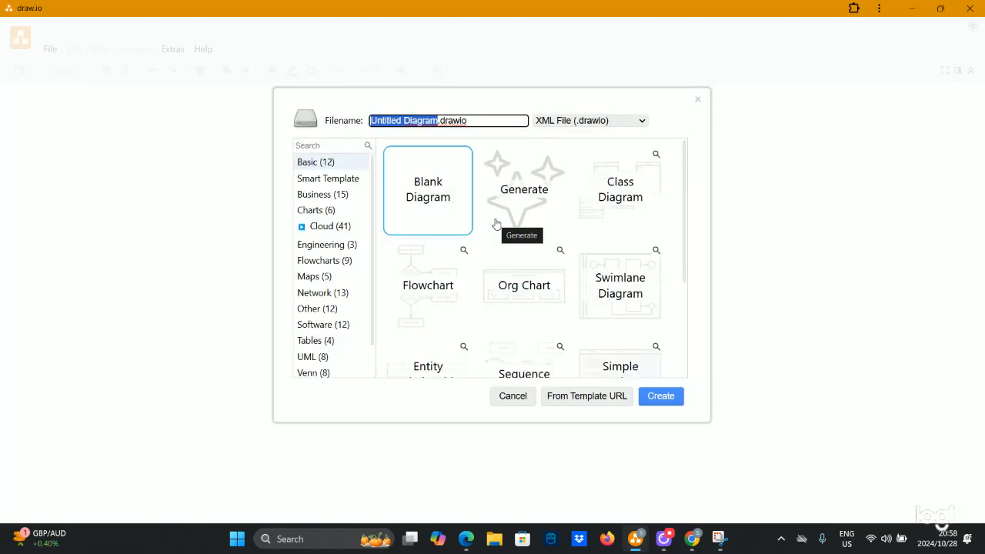
left_click(430, 196)
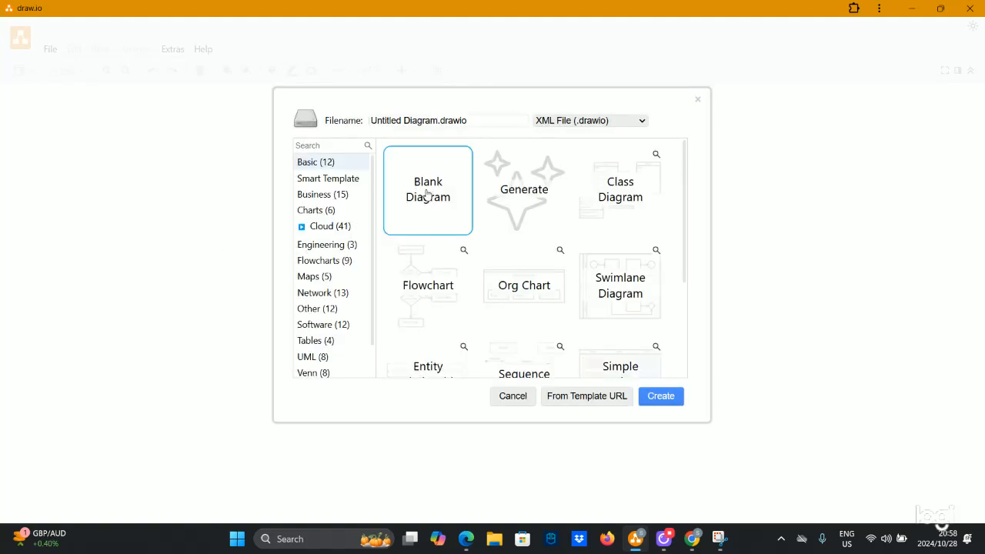
left_click(658, 394)
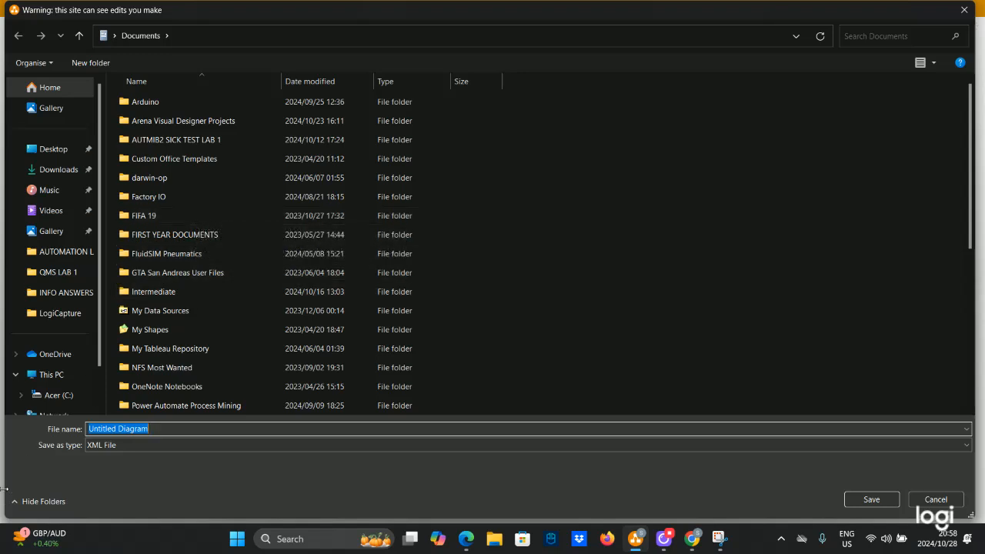
Save the new diagram in Documents as fdfd in XML format and dismiss the desktop app offer
type("fdfd")
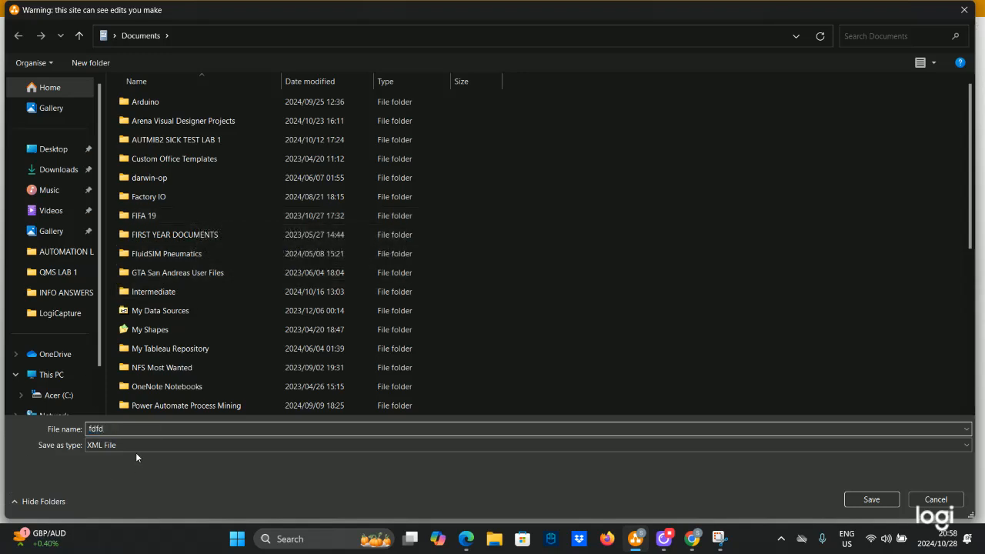
left_click(101, 443)
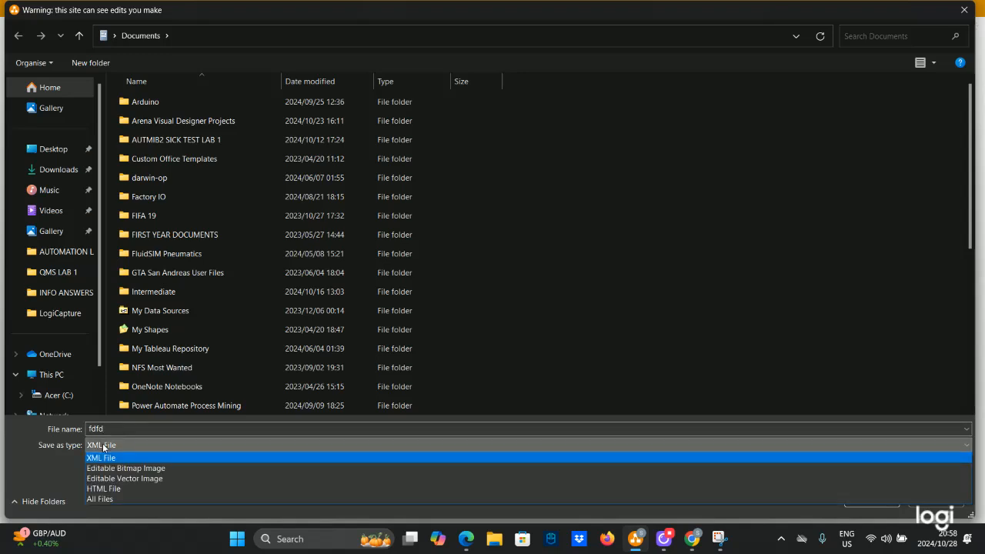
left_click(71, 448)
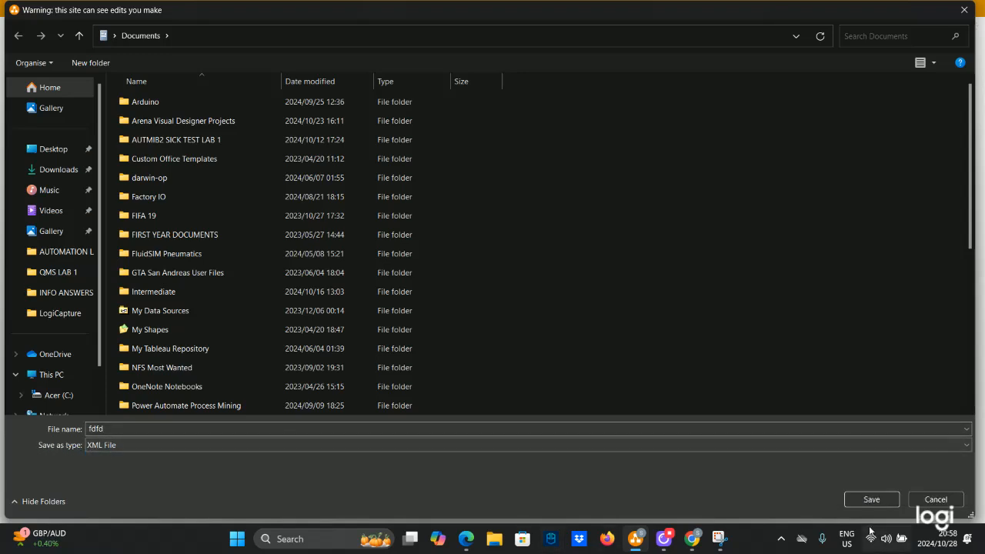
left_click(856, 501)
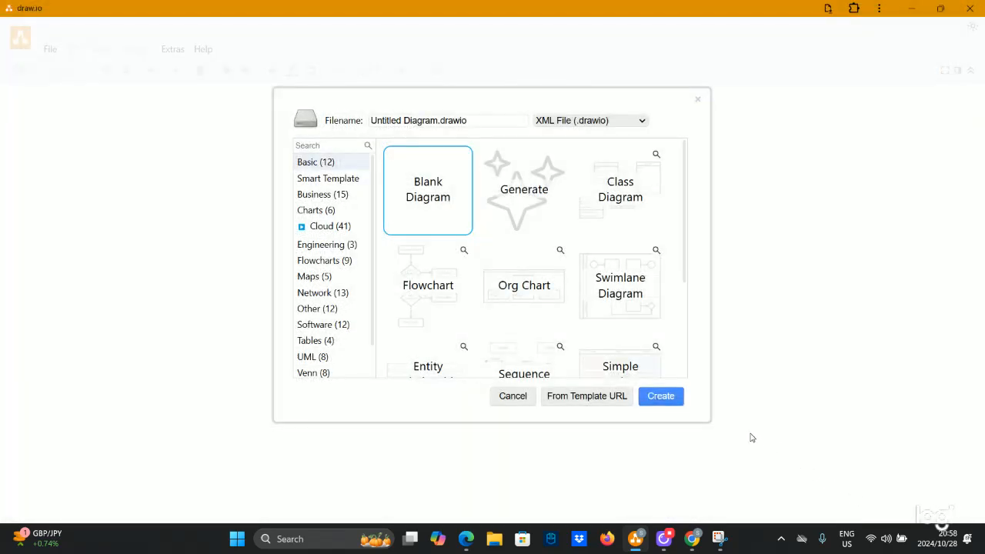
left_click(653, 404)
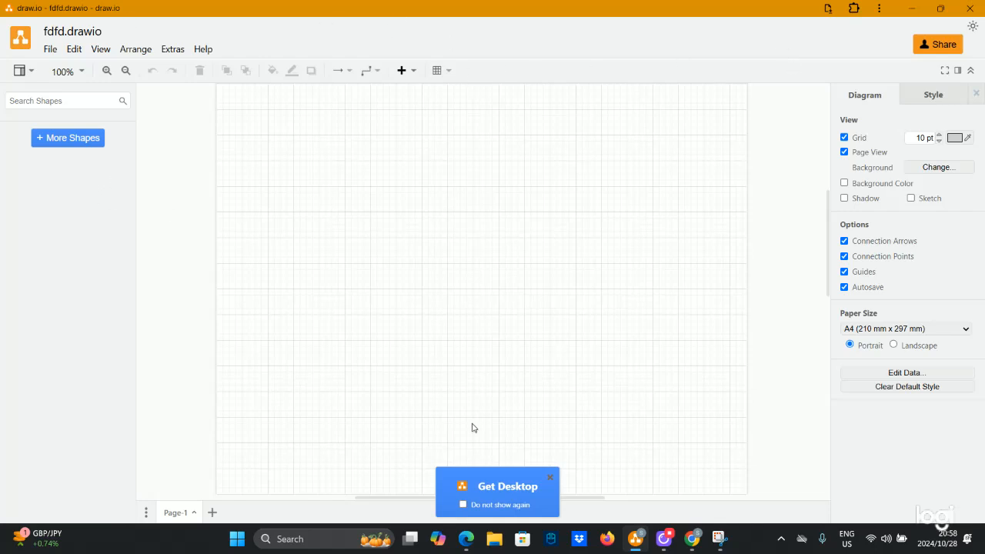
left_click(549, 475)
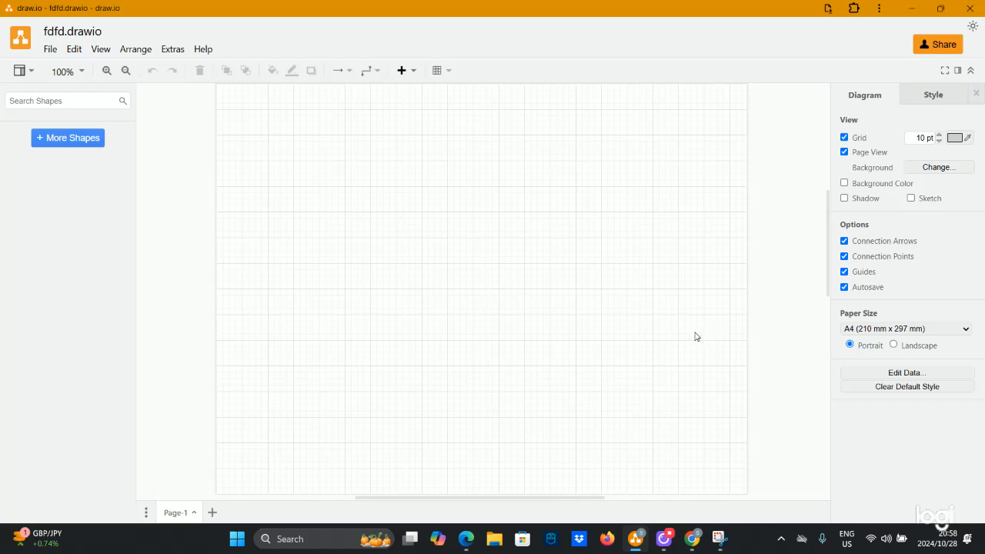
Enable the General, UML 2.5 and UML shape libraries
left_click(69, 141)
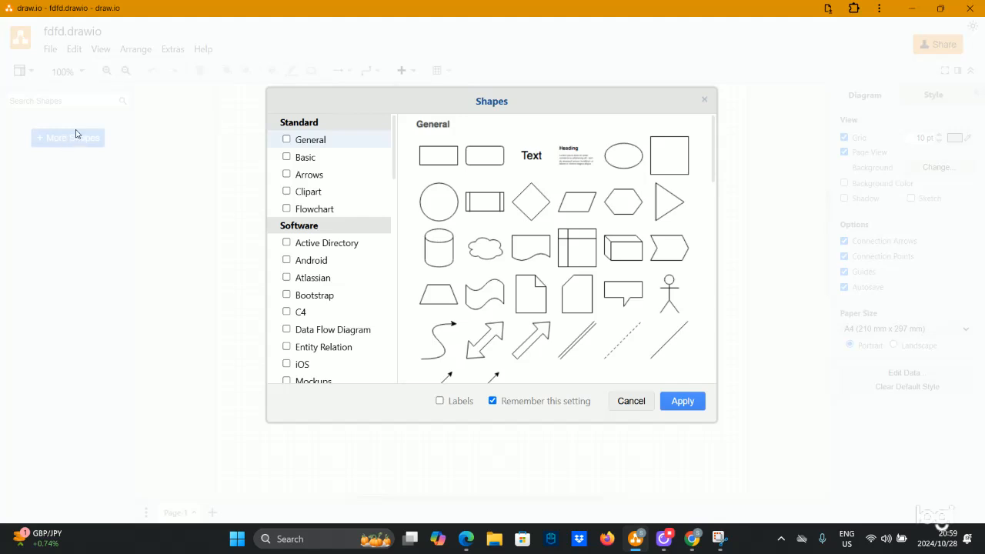
left_click(287, 142)
scroll(314, 191, "down", 6)
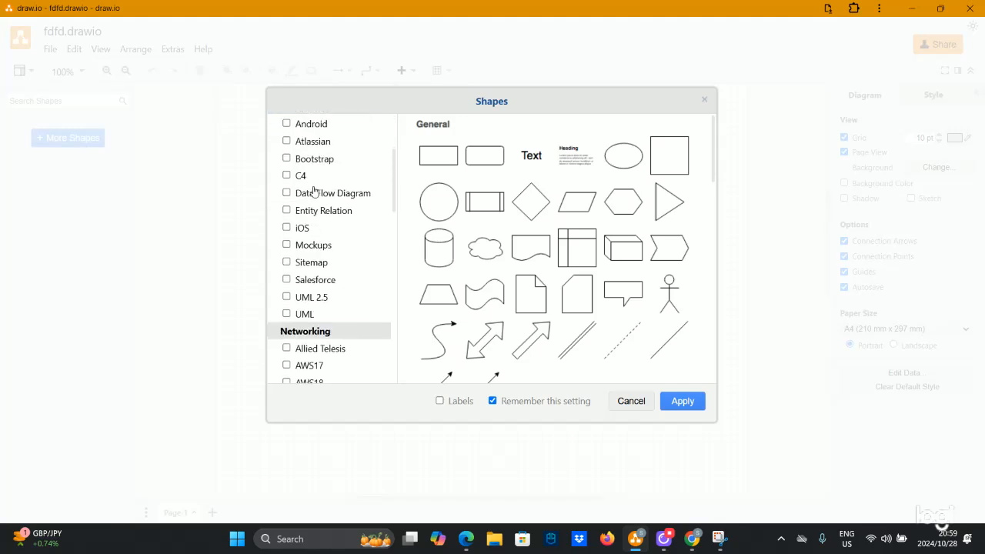
scroll(314, 189, "down", 8)
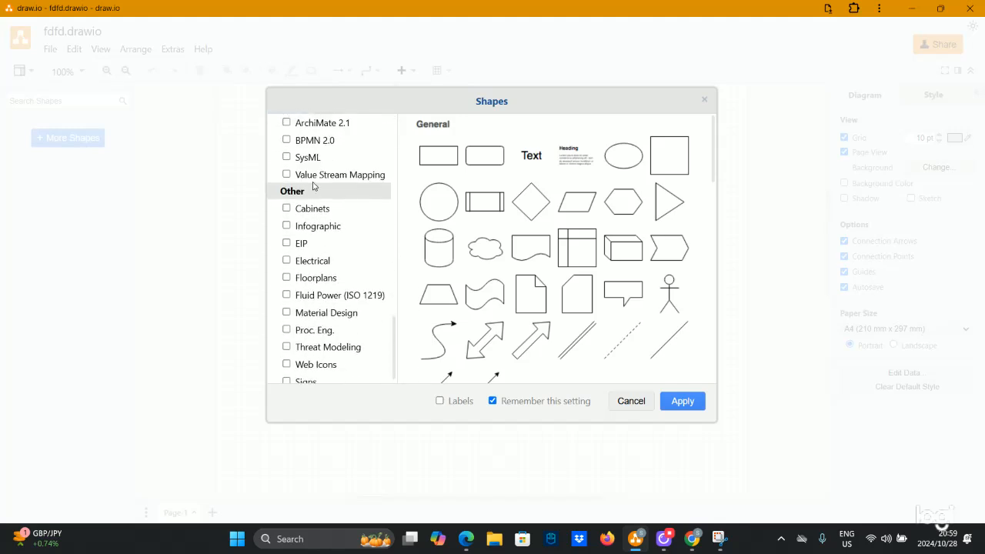
scroll(314, 185, "up", 8)
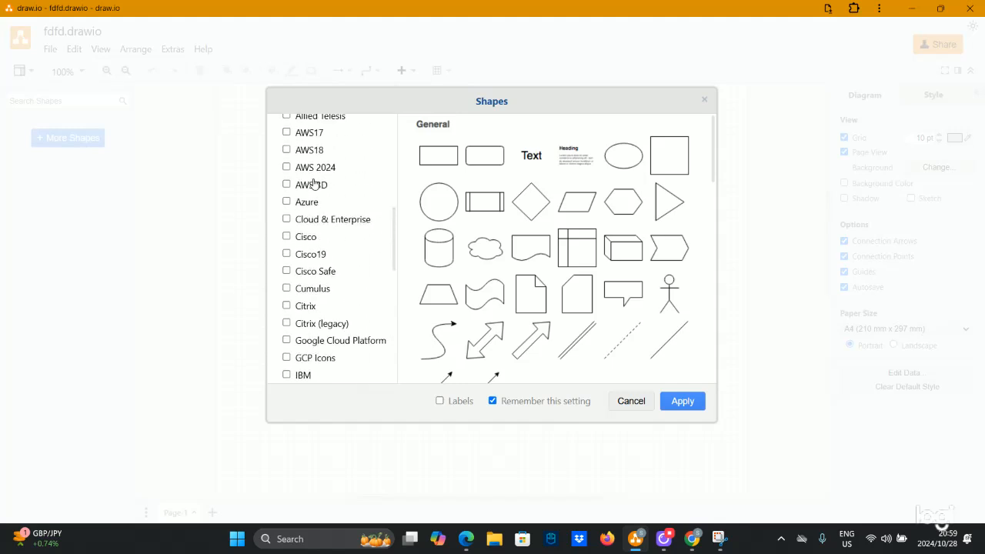
scroll(314, 184, "up", 3)
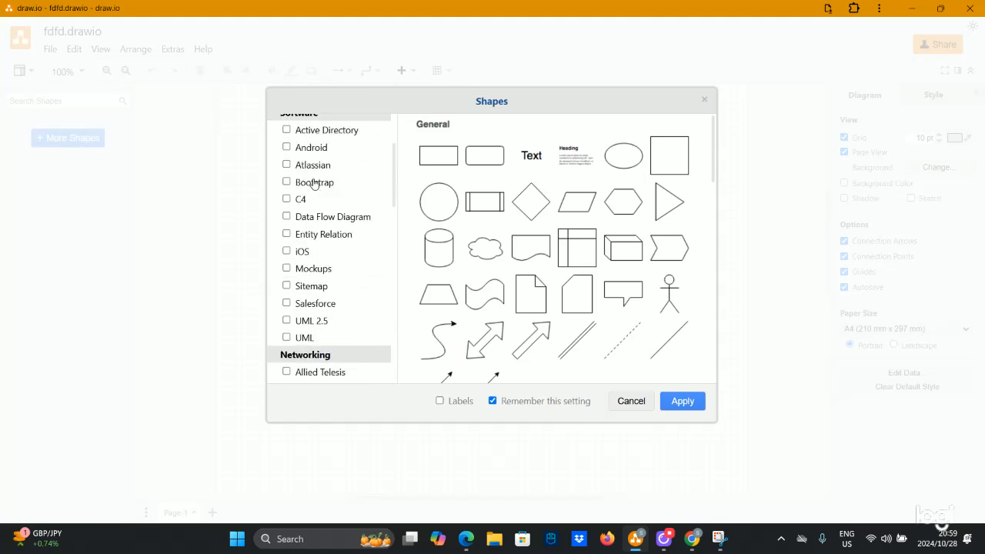
scroll(313, 179, "down", 2)
left_click(287, 321)
left_click(287, 337)
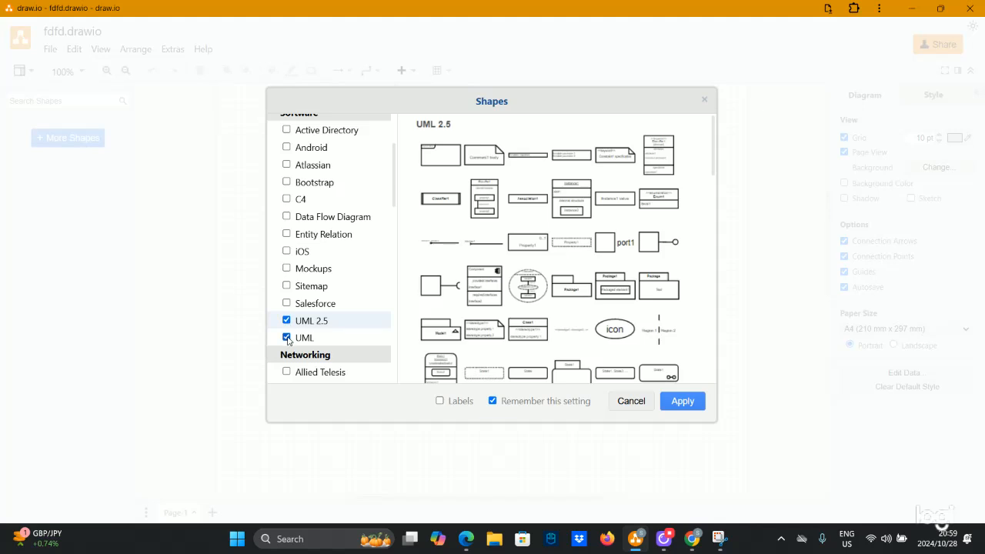
left_click(673, 404)
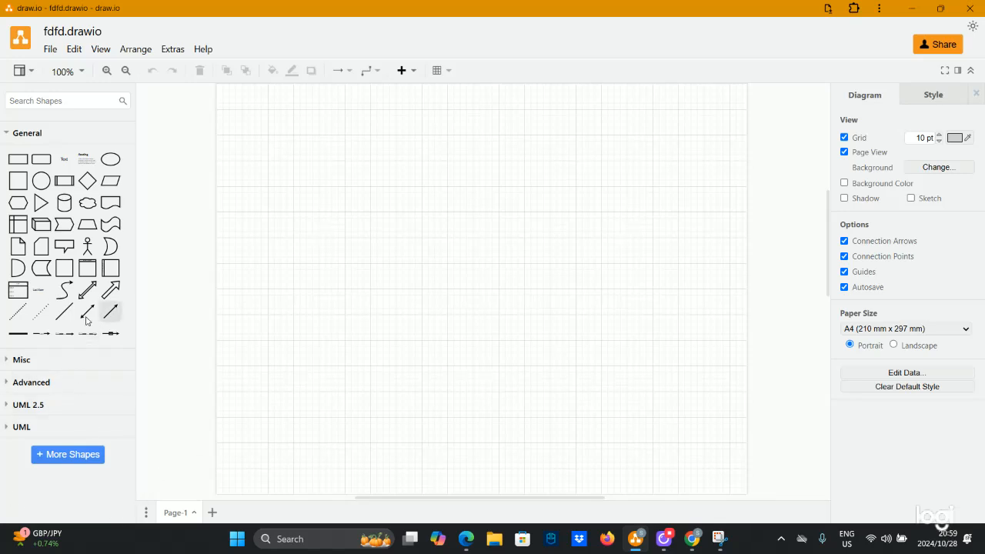
Expand the UML 2.5 shape library and place an Actor shape in the left part of the page
left_click(10, 406)
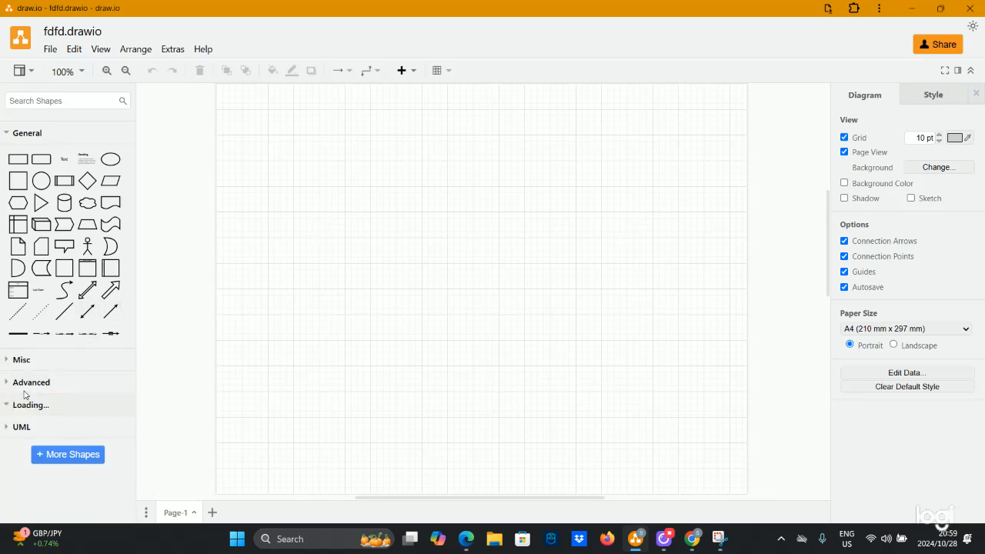
scroll(30, 391, "down", 2)
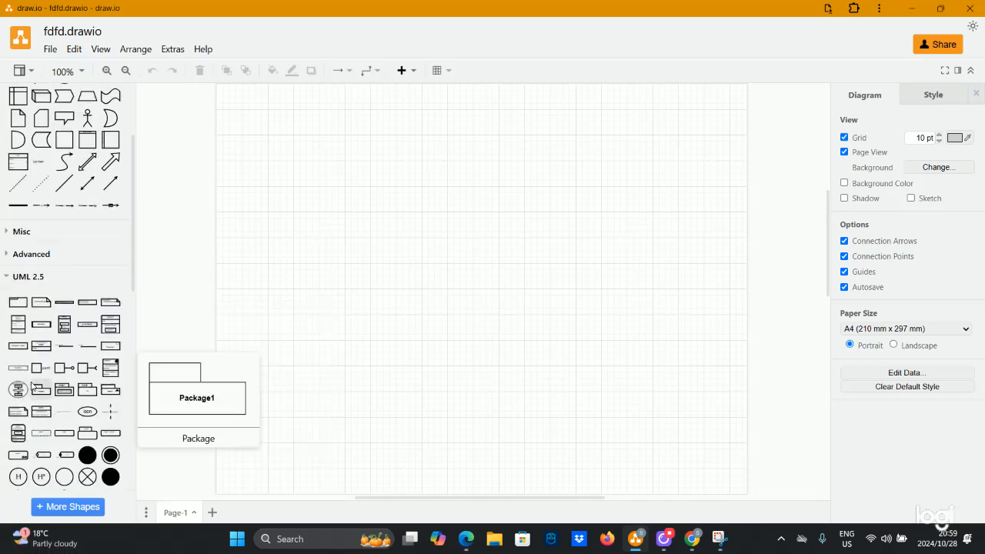
mouse_move(38, 372)
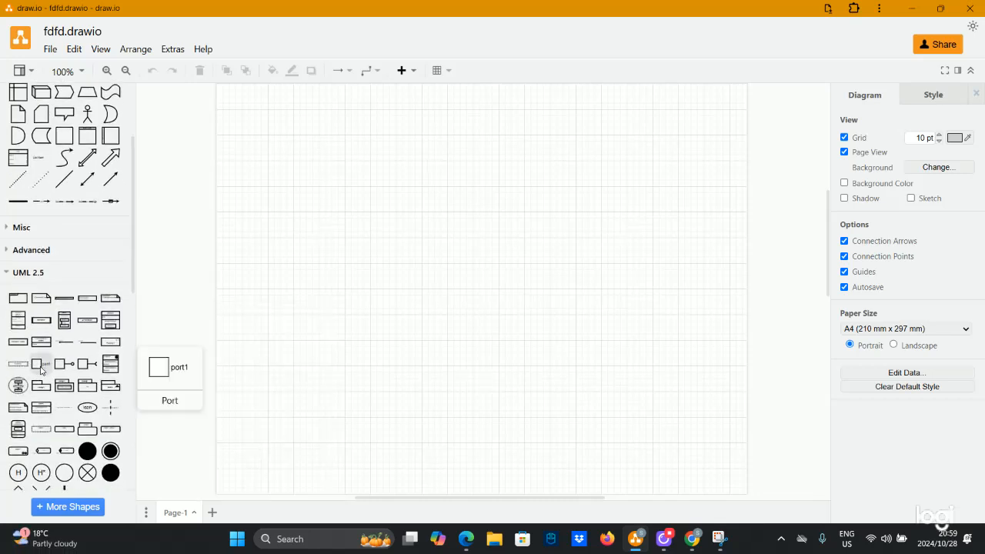
scroll(40, 372, "down", 2)
scroll(41, 371, "down", 2)
scroll(42, 370, "down", 4)
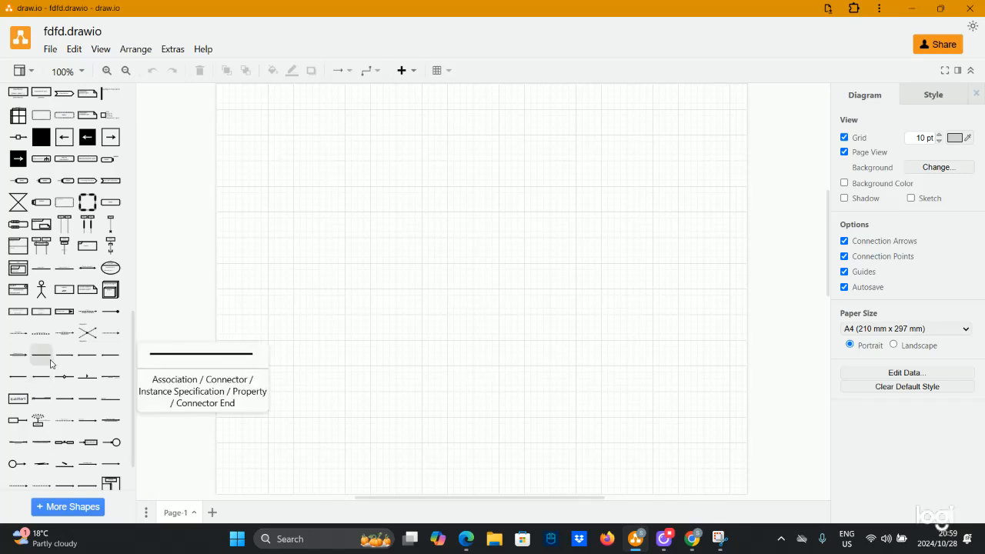
mouse_move(55, 313)
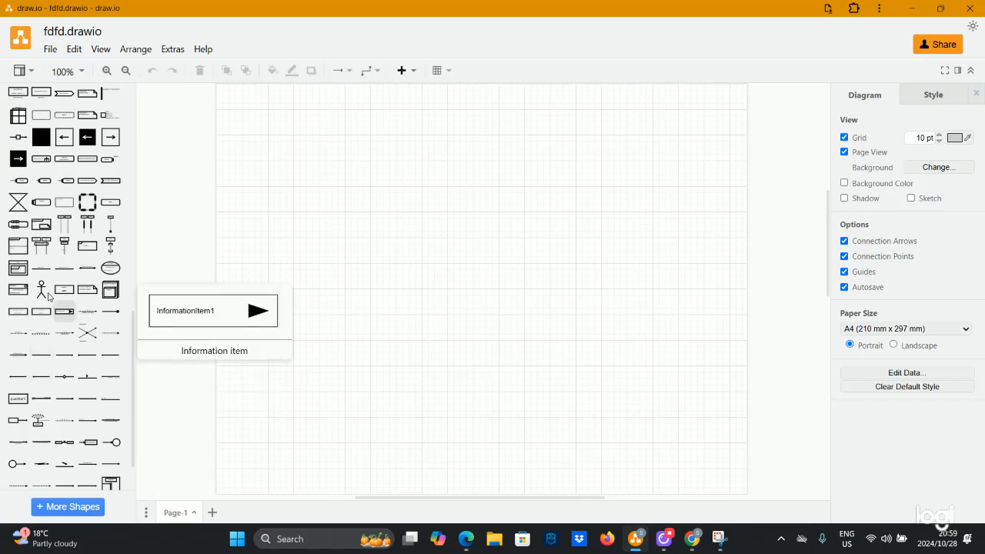
mouse_move(44, 291)
left_click_drag(42, 291, 297, 217)
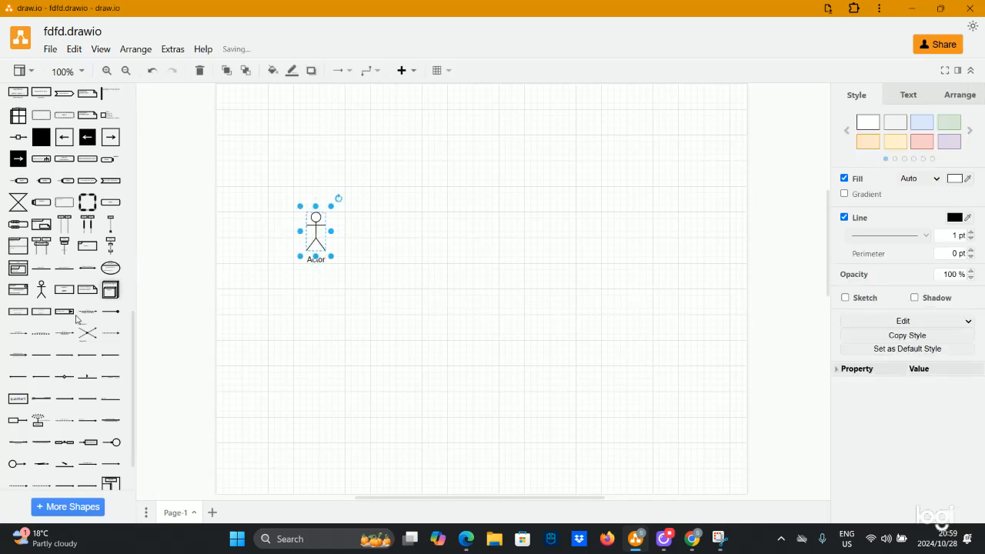
Expand the UML shape library and collapse the UML 2.5 library
mouse_move(63, 330)
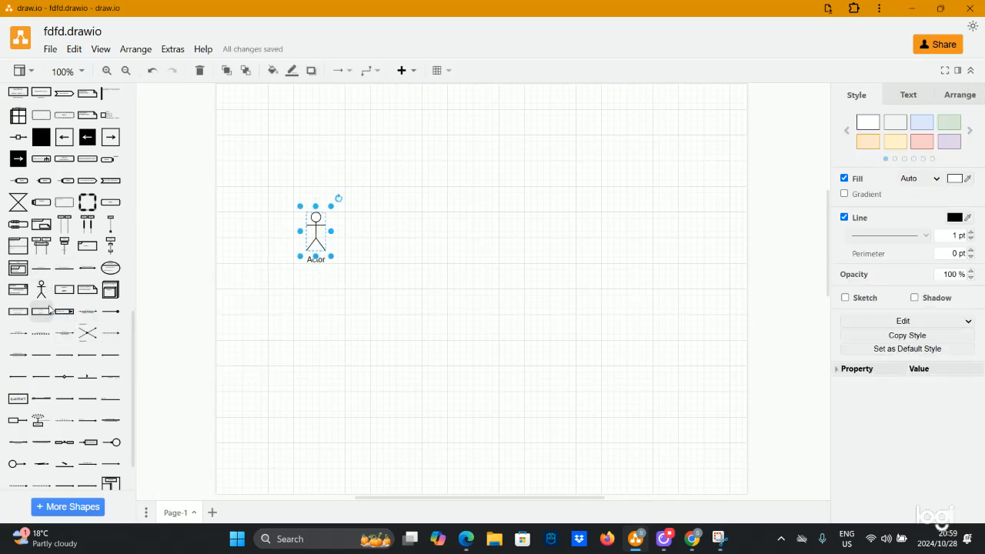
mouse_move(43, 293)
scroll(42, 296, "up", 10)
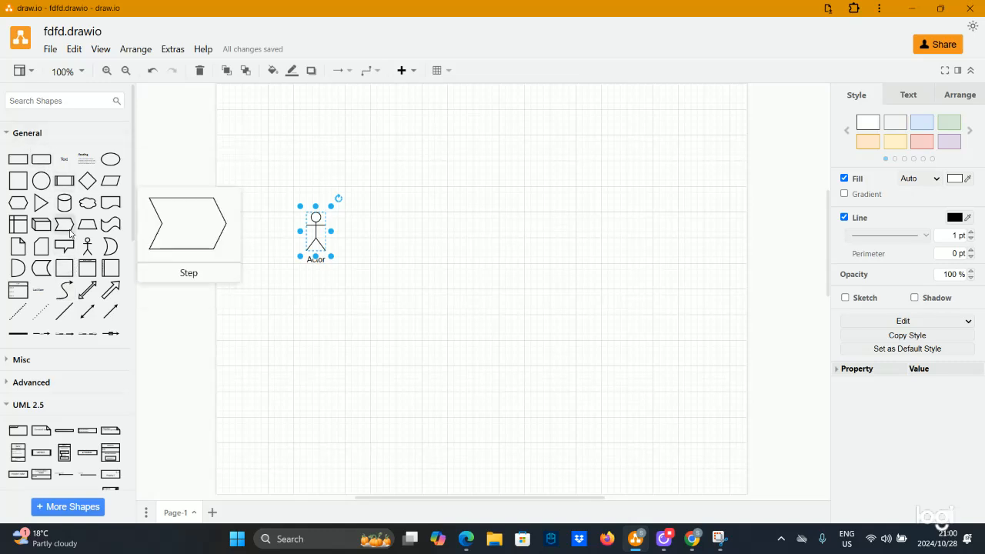
mouse_move(79, 243)
scroll(77, 293, "down", 12)
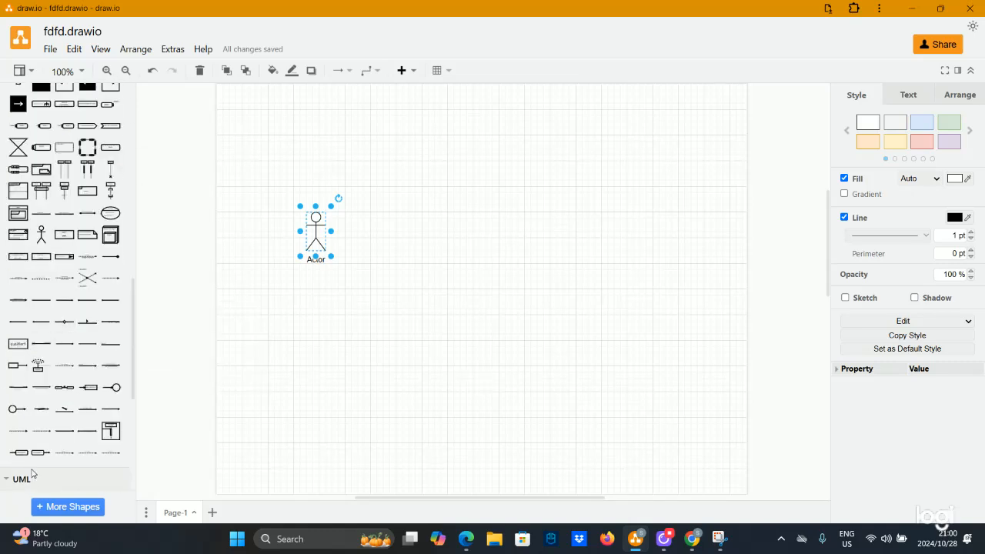
left_click(31, 480)
scroll(62, 361, "down", 1)
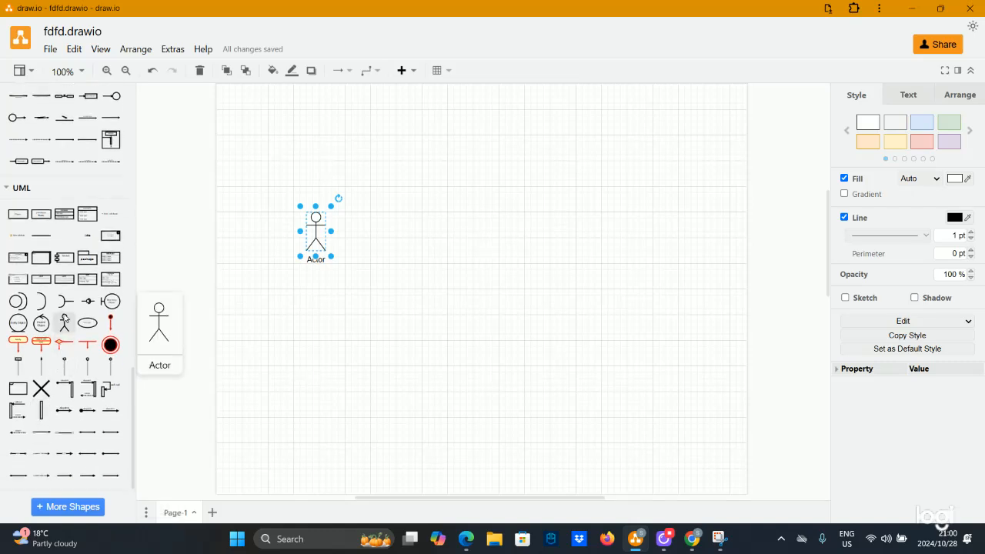
scroll(65, 317, "up", 2)
scroll(66, 317, "down", 6)
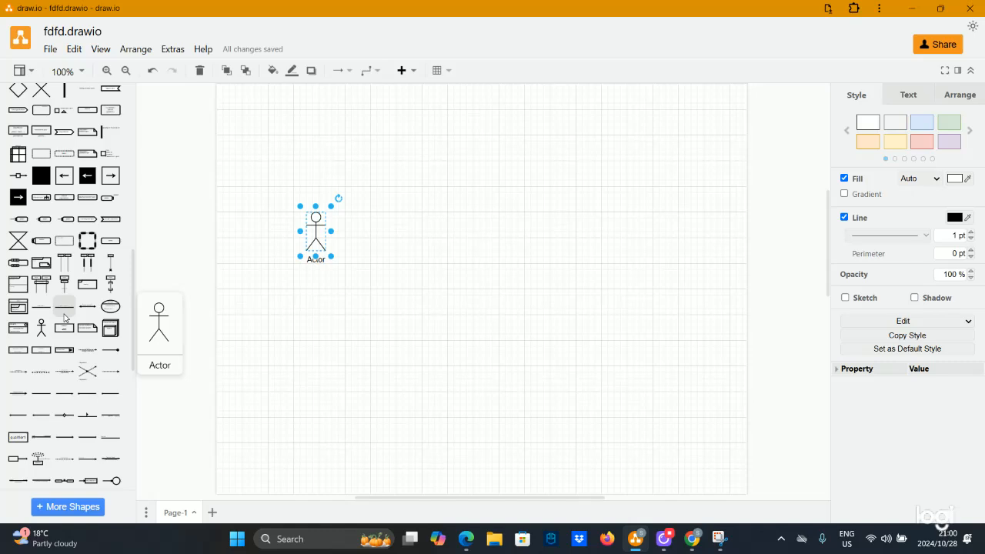
scroll(65, 317, "up", 10)
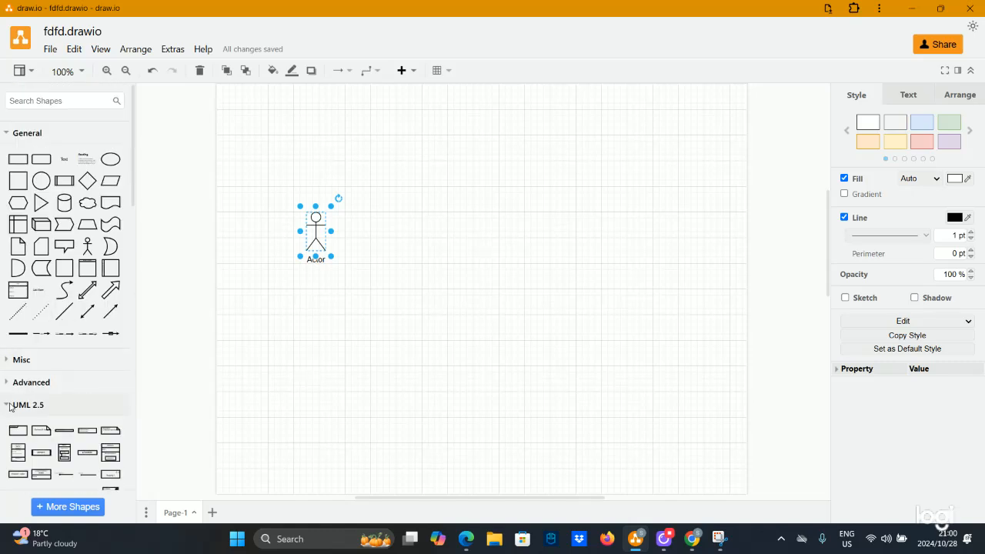
left_click(9, 408)
scroll(35, 405, "down", 5)
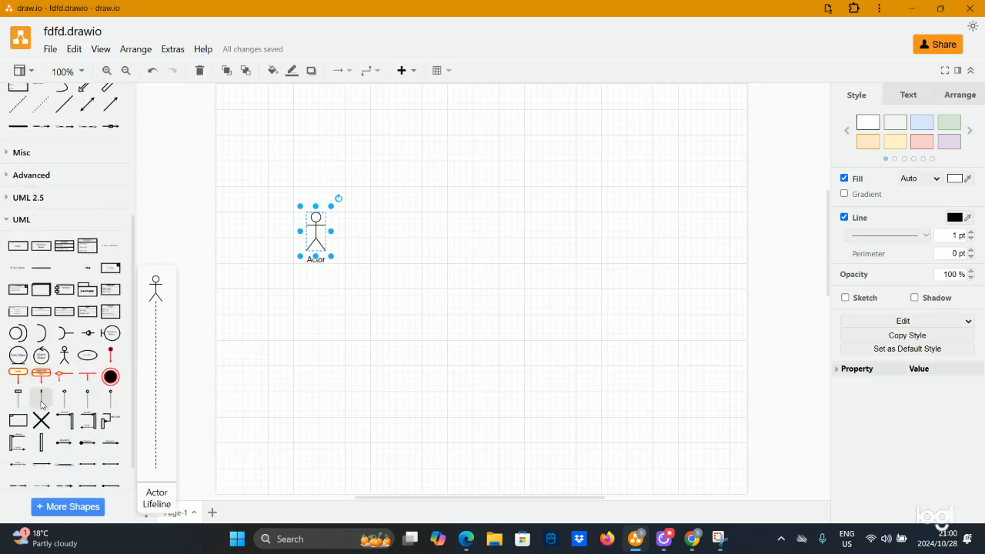
scroll(42, 406, "down", 1)
Move the Actor shape close to the left edge of the page
mouse_move(80, 350)
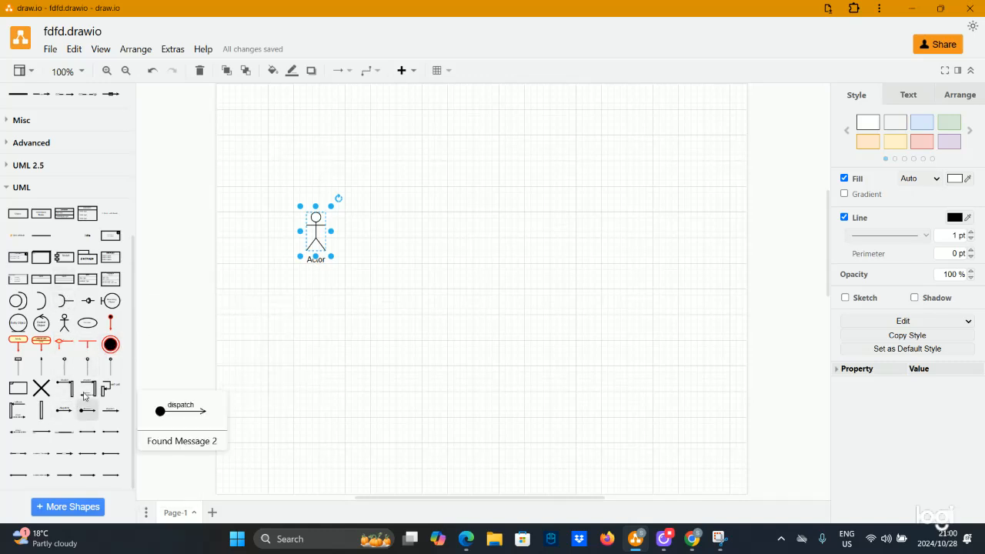
mouse_move(41, 237)
mouse_move(23, 222)
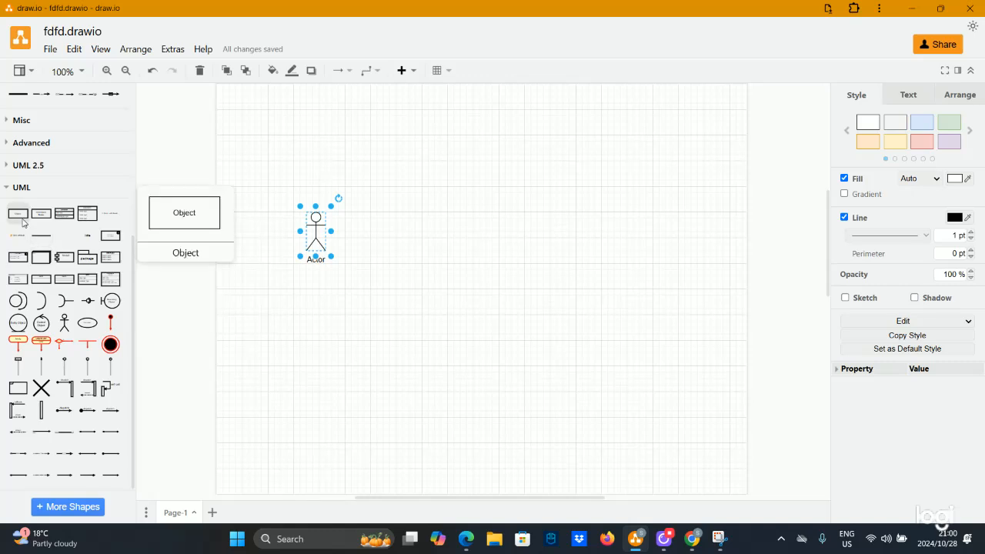
left_click(239, 263)
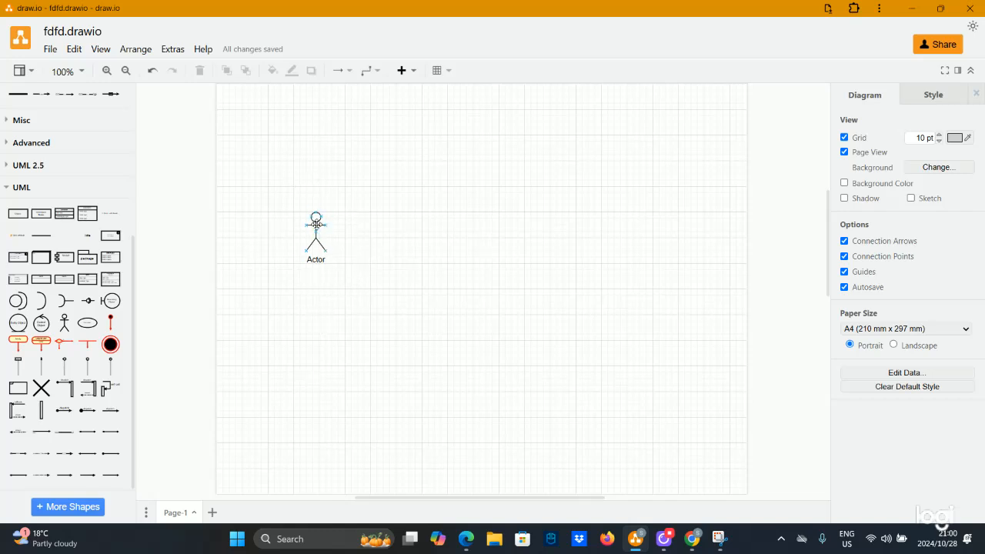
left_click_drag(310, 222, 247, 232)
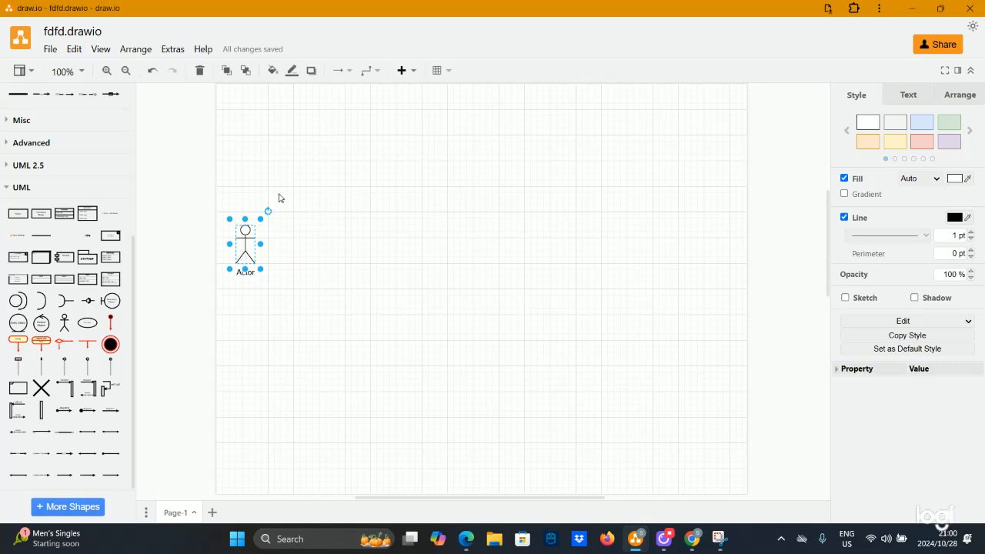
left_click(247, 295)
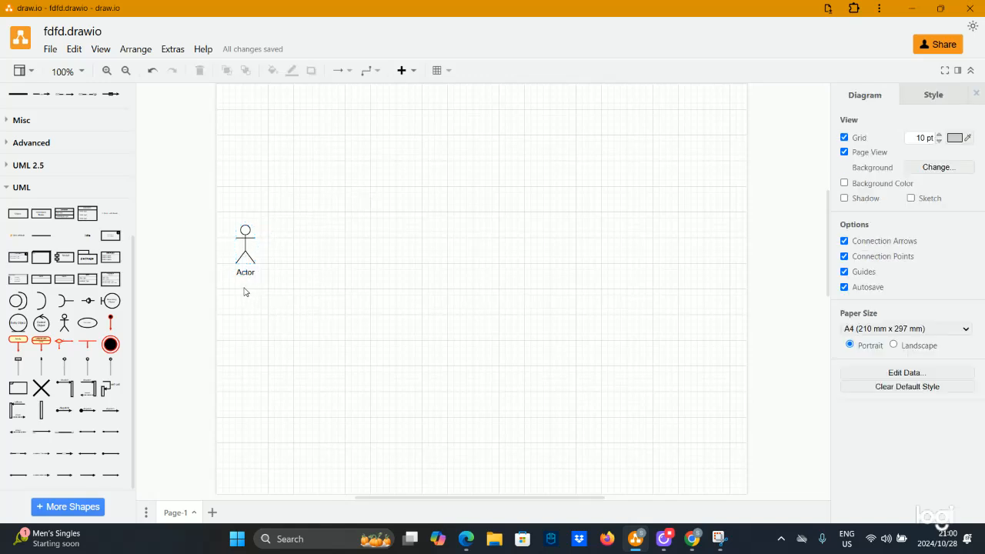
Place a second Actor from the UML library near the page's right edge, level with the first one
left_click_drag(65, 322, 695, 230)
left_click(535, 237)
mouse_move(74, 252)
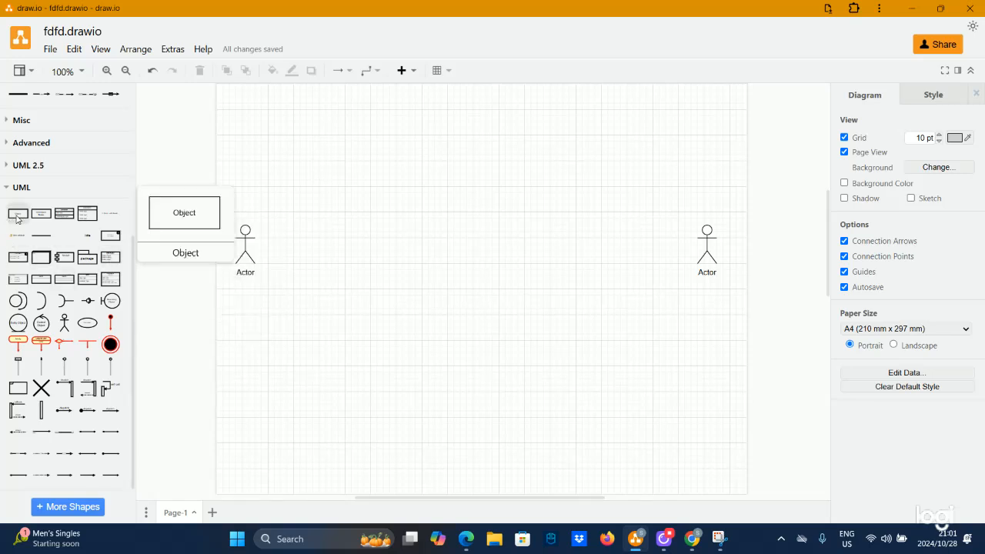
Place a UML Object between the two actors, enlarged to nearly fill the space between them, and clear its label
left_click_drag(17, 218, 439, 409)
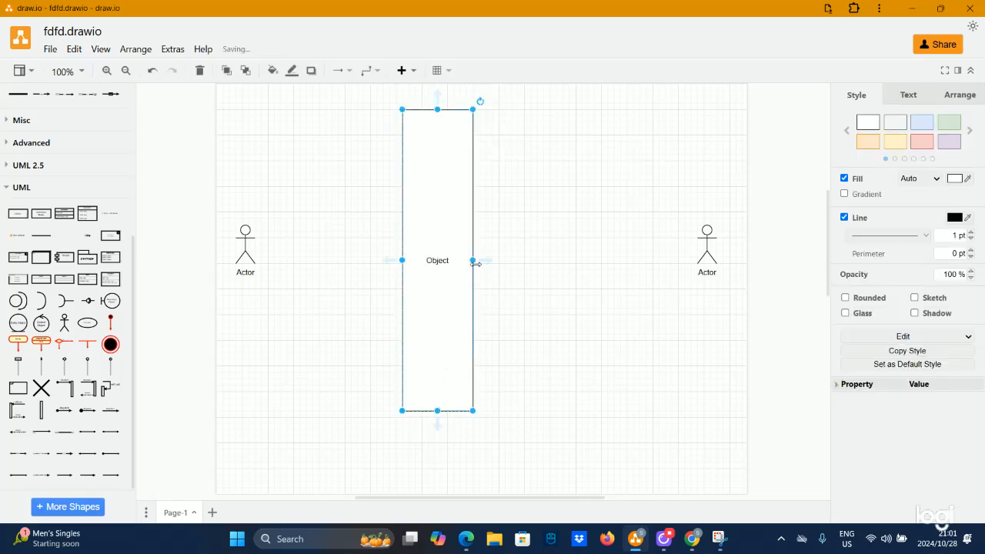
left_click_drag(483, 259, 646, 260)
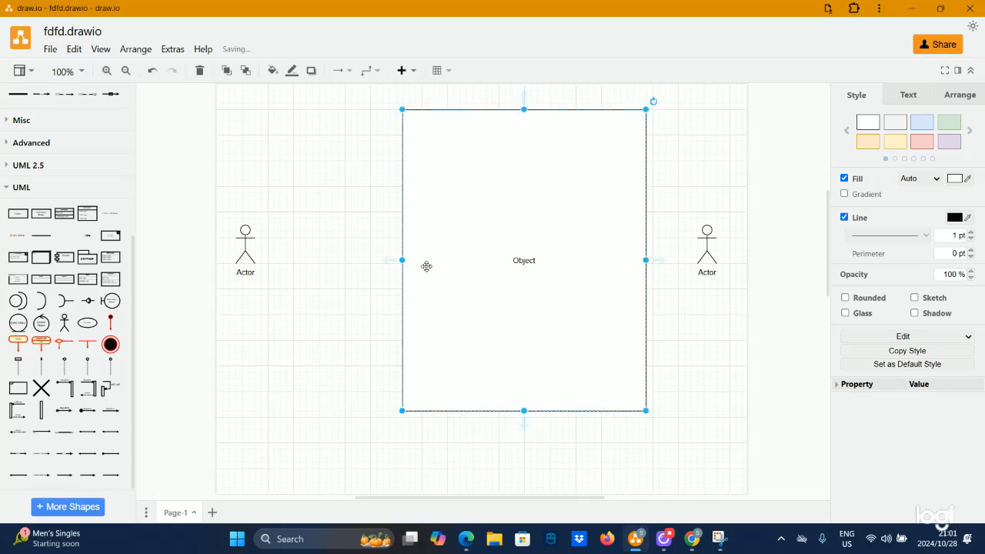
left_click_drag(404, 260, 286, 260)
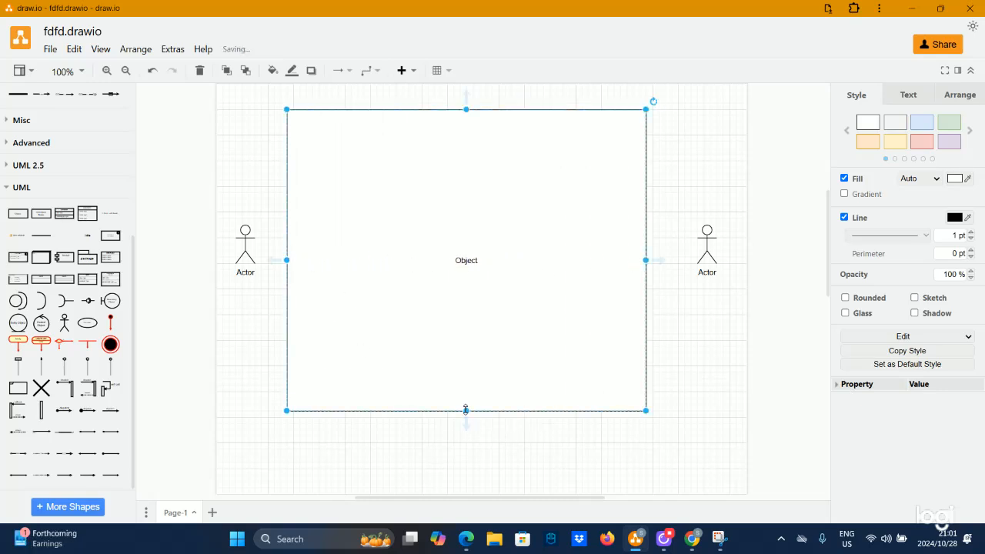
left_click_drag(467, 411, 467, 488)
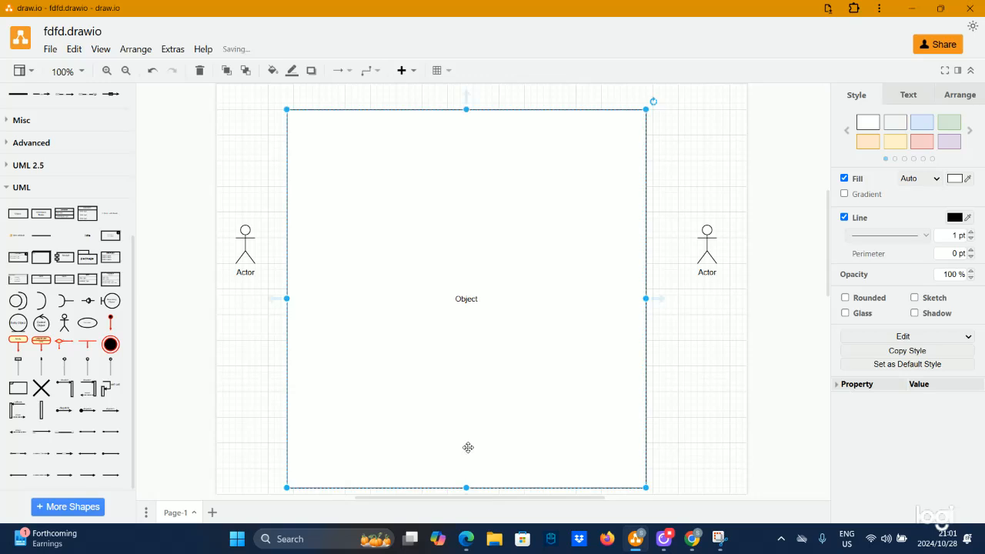
double_click(472, 303)
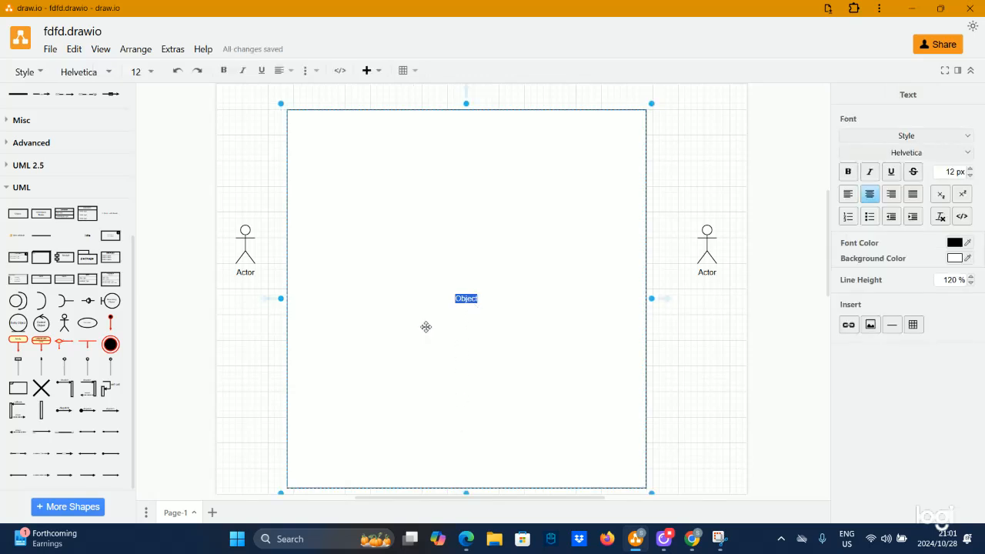
key("BackSpace")
Add the text ONLINE SHOPPING SYSTEM inside the rectangle's upper edge and widen its text box in both directions
scroll(51, 173, "up", 3)
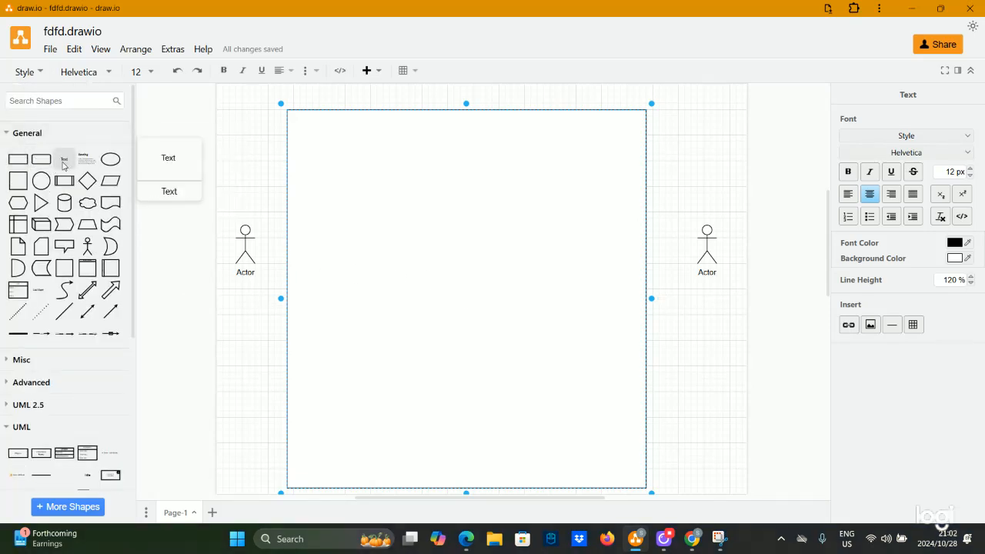
left_click_drag(64, 164, 444, 117)
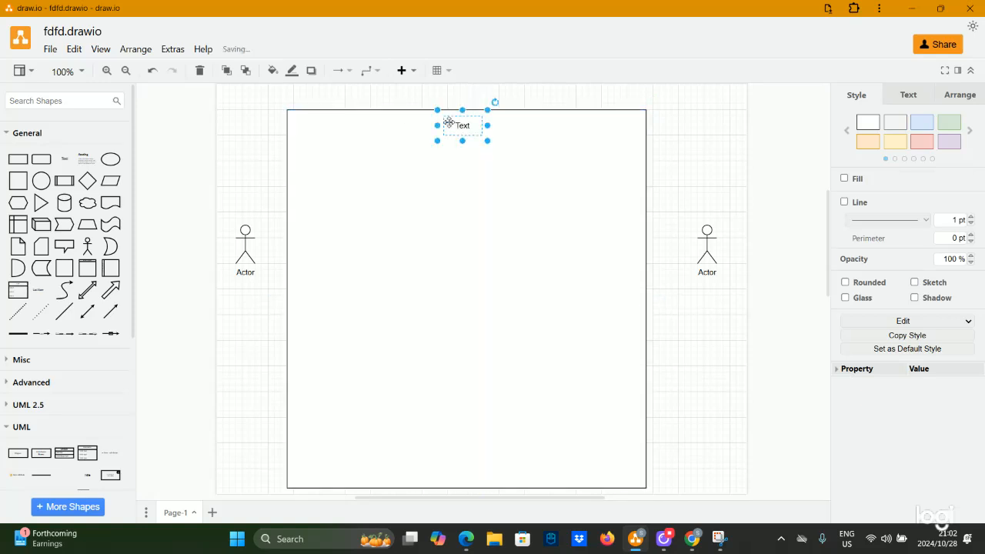
double_click(459, 128)
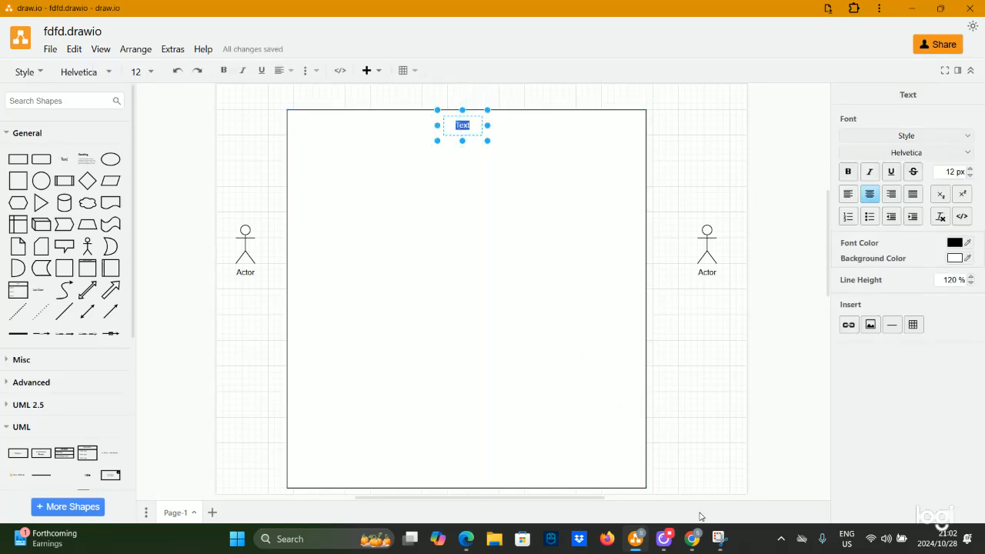
left_click(712, 532)
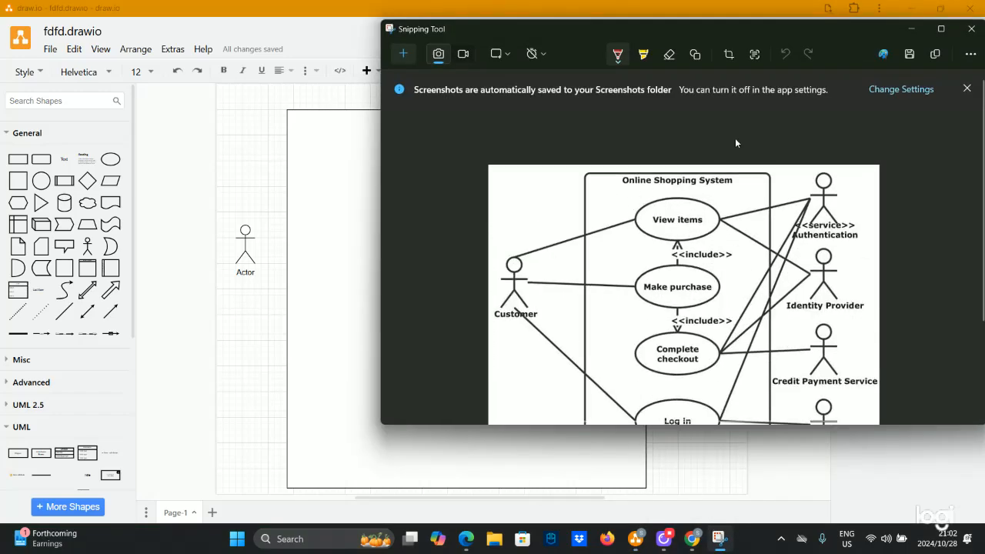
left_click(911, 28)
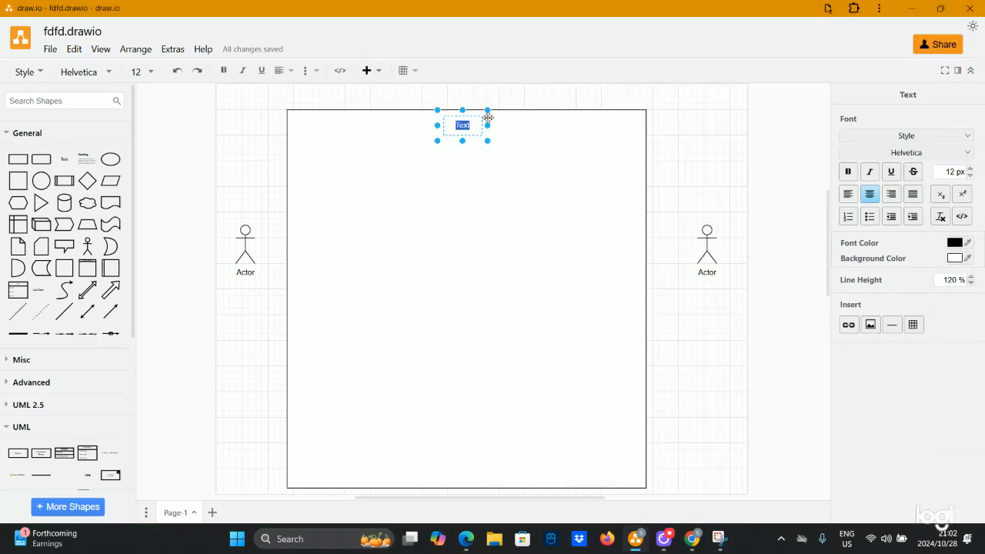
key("Caps_Lock")
type("ONLINE SHOPPING SYSTEM")
left_click_drag(489, 117, 574, 115)
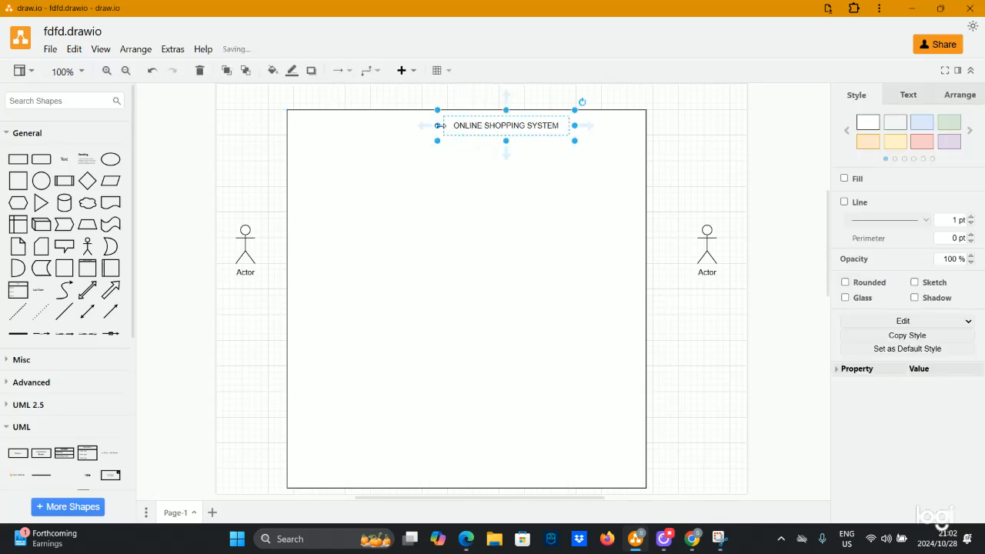
left_click_drag(437, 125, 340, 126)
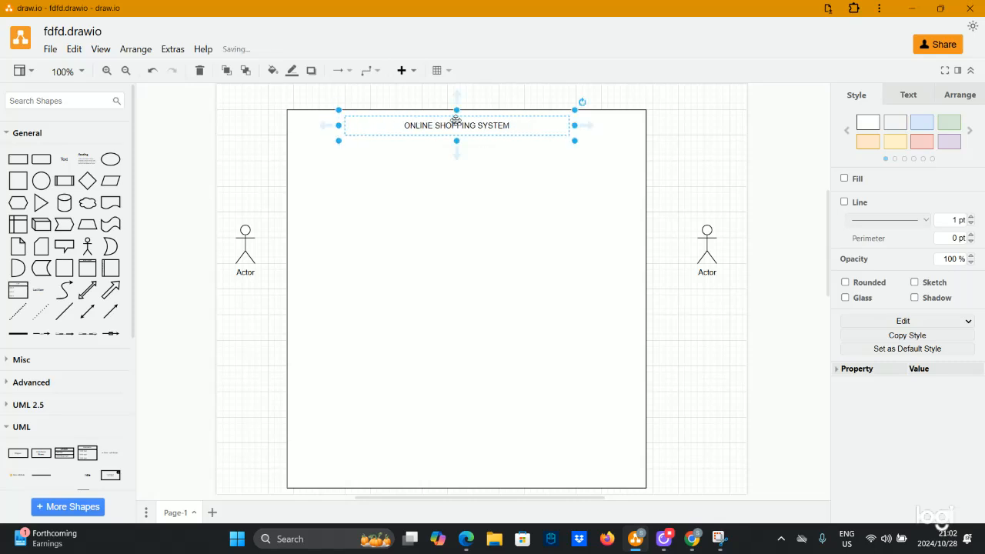
Format the ONLINE SHOPPING SYSTEM title as 24-point bold text
double_click(462, 127)
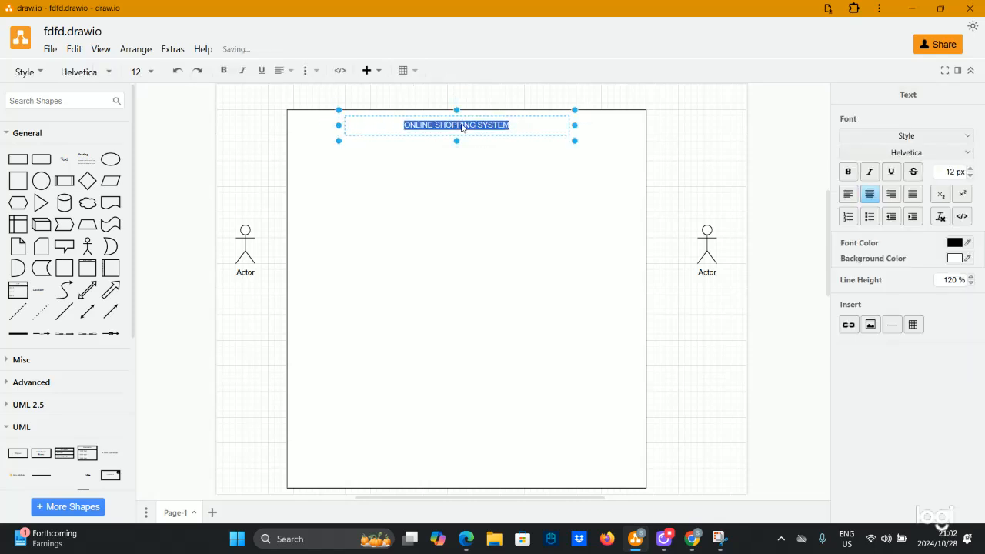
left_click(138, 72)
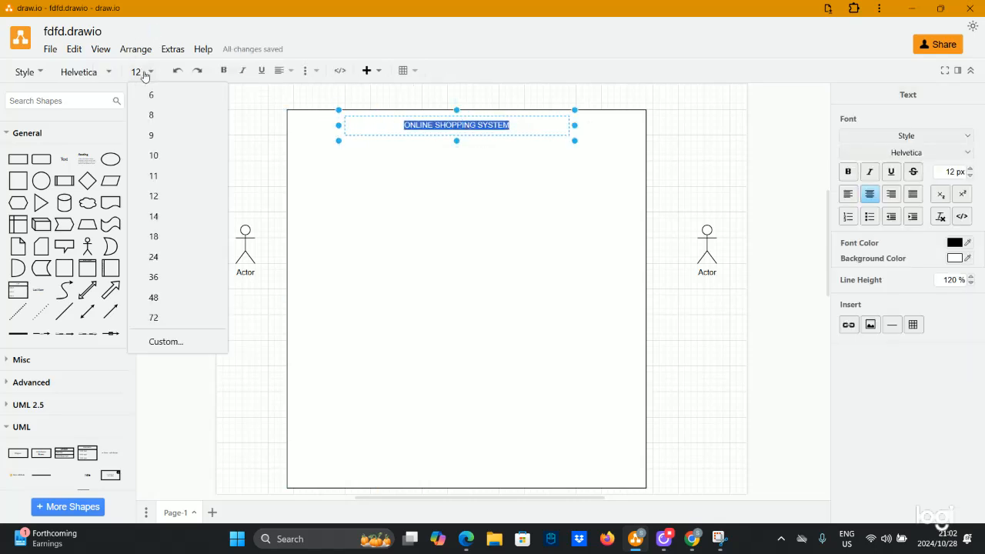
left_click(193, 261)
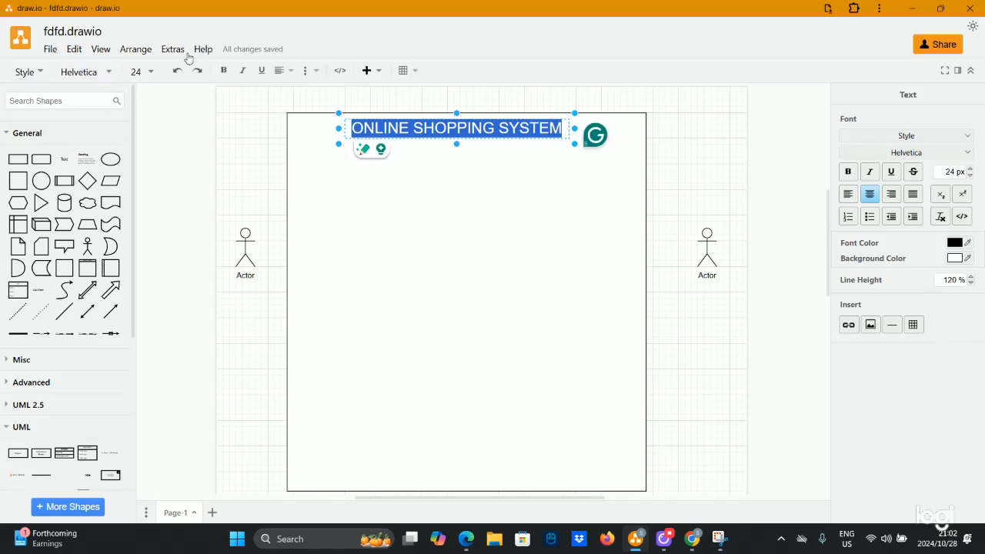
left_click(224, 70)
left_click(404, 192)
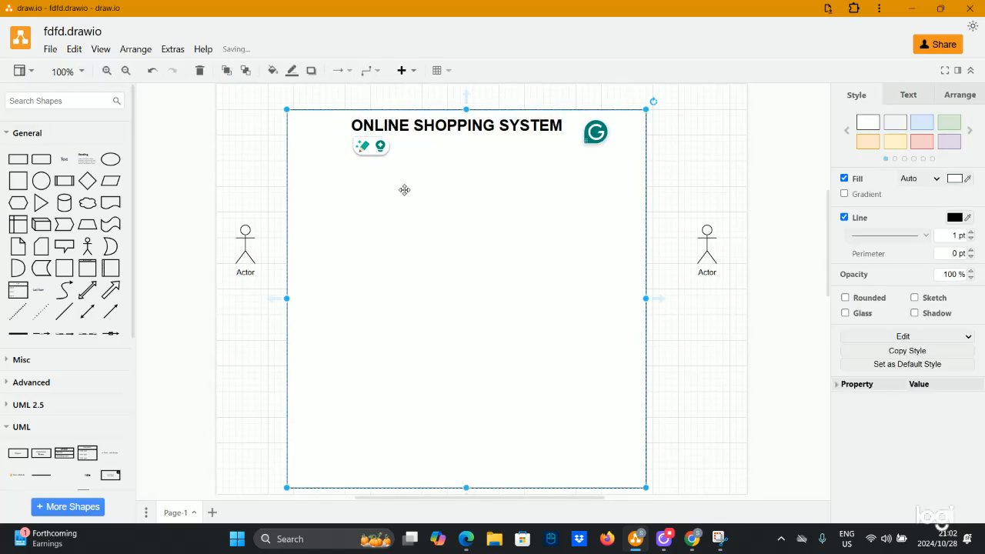
left_click(236, 145)
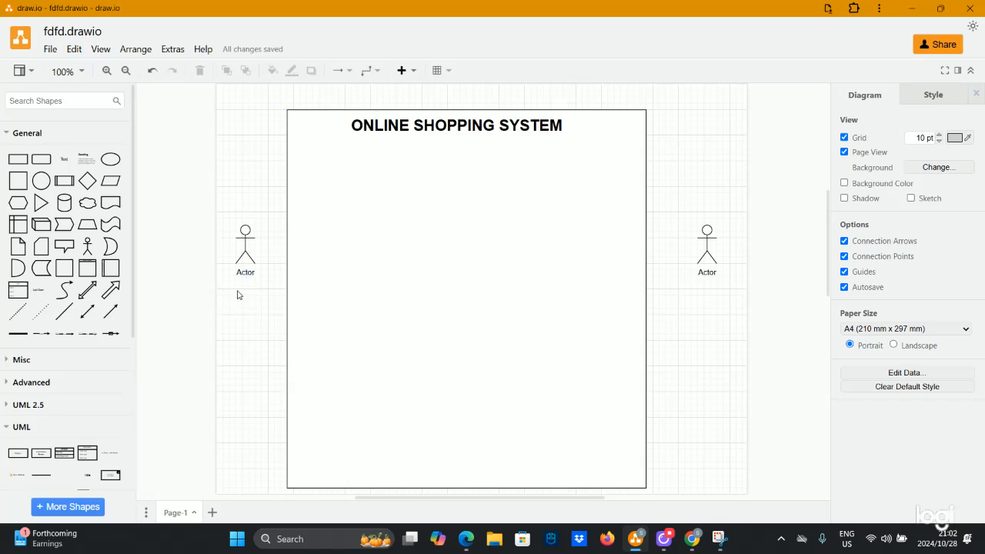
Rename the actor near the page's left edge as Student
double_click(250, 276)
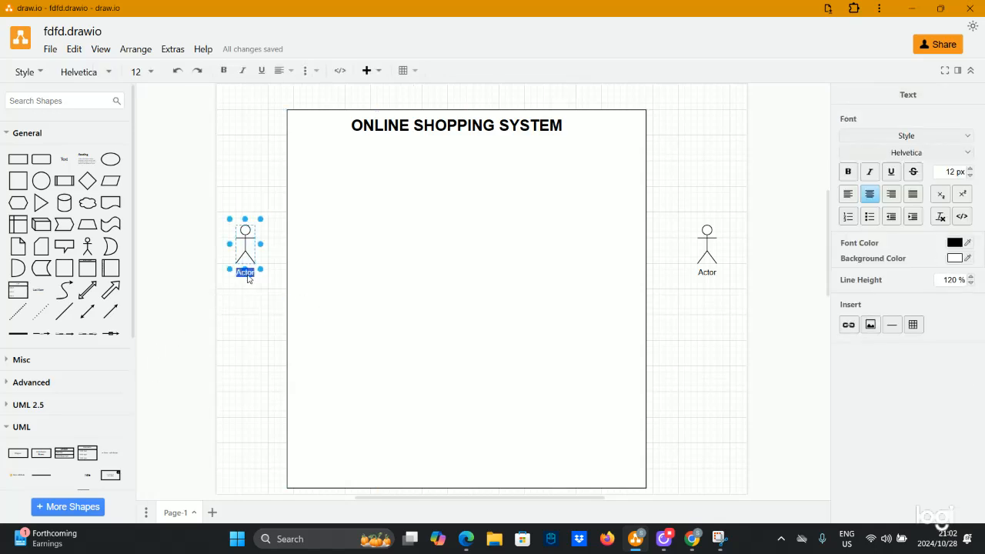
type("S")
key("Caps_Lock")
type("tu")
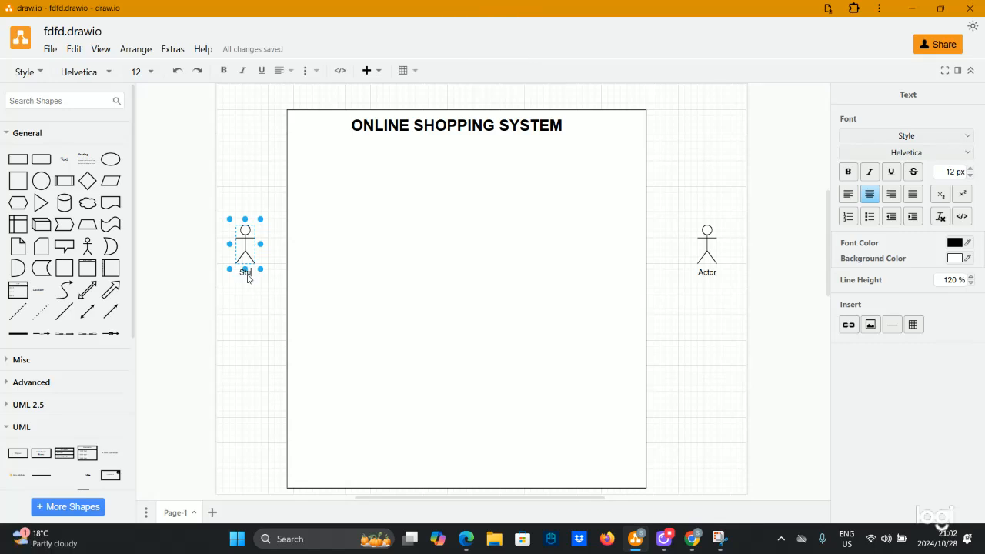
type("dent")
left_click(706, 286)
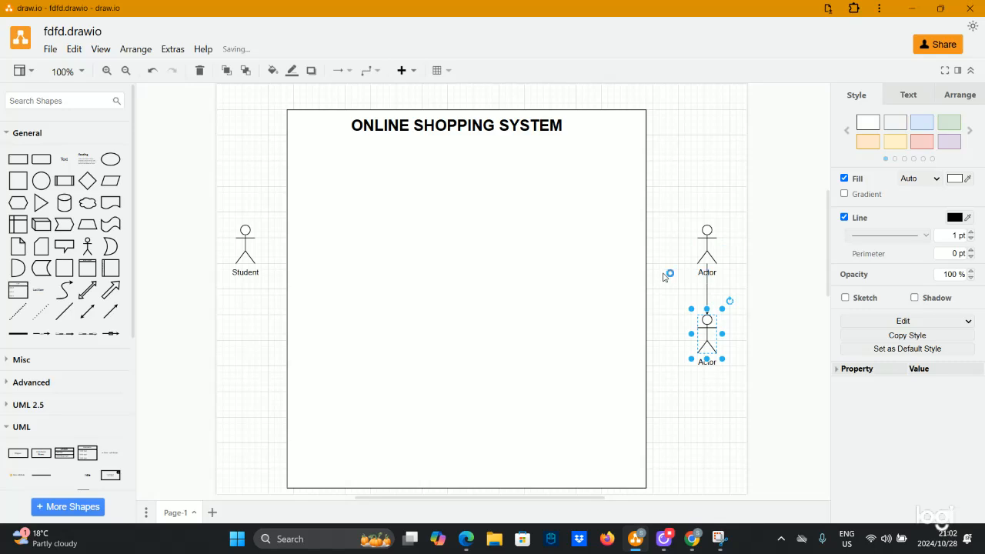
key("ctrl+z")
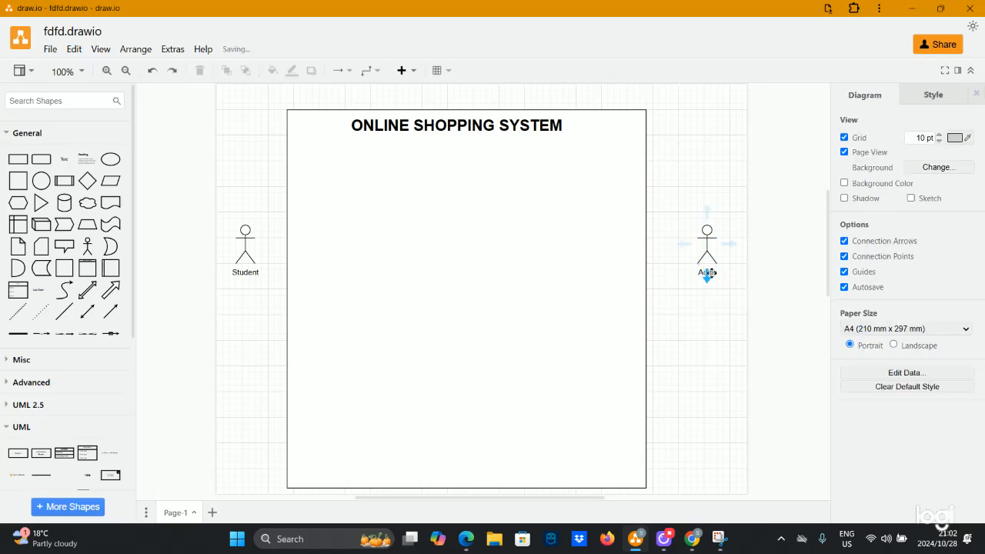
left_click(711, 273)
left_click(680, 277)
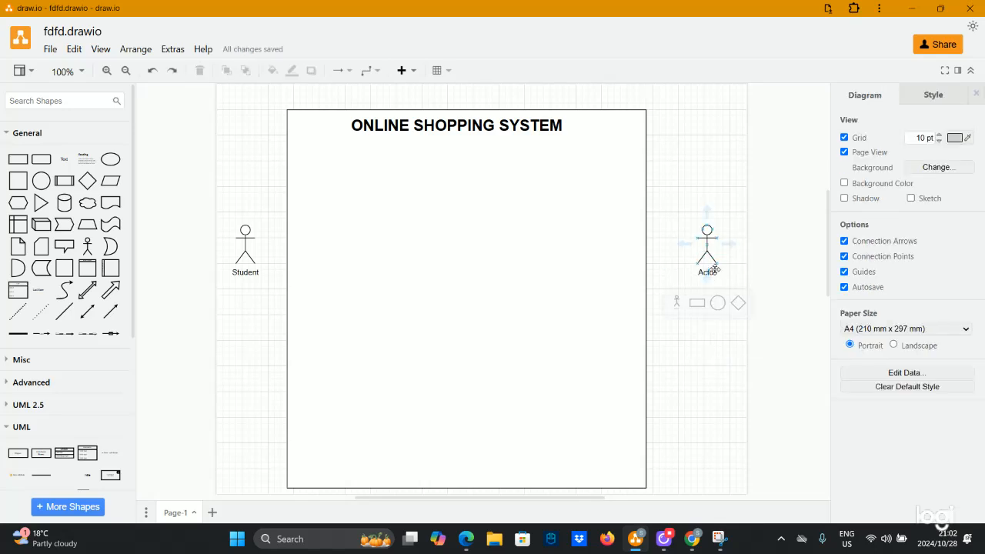
left_click(712, 268)
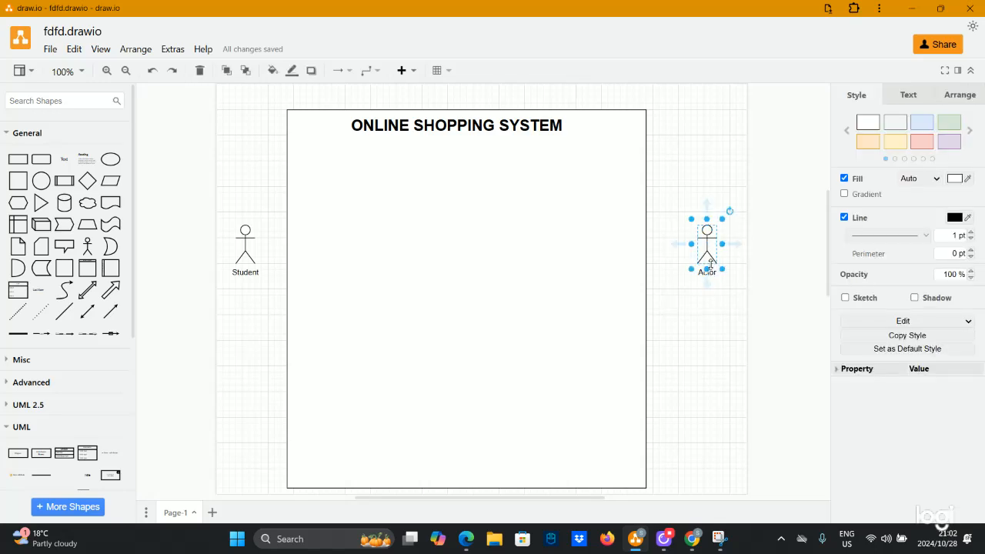
double_click(712, 267)
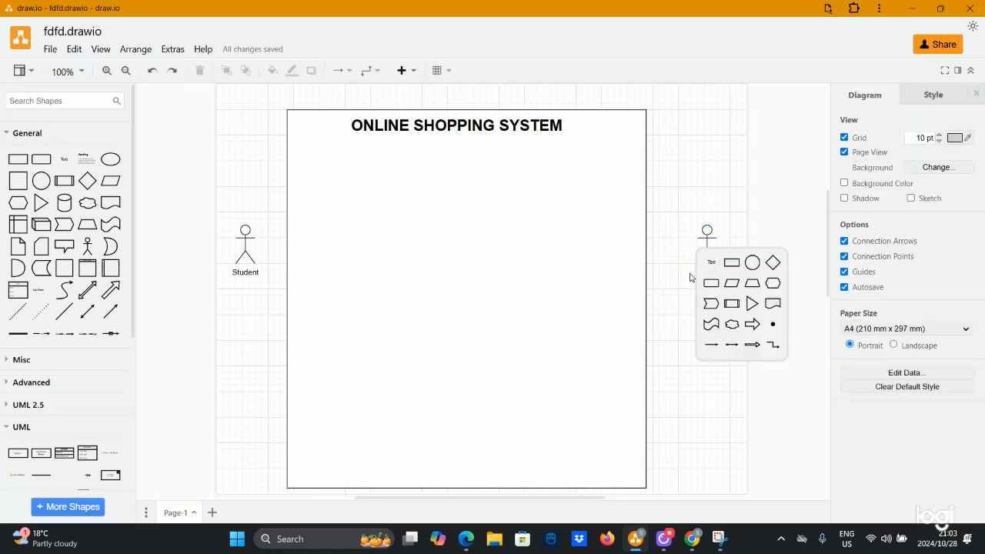
left_click(710, 262)
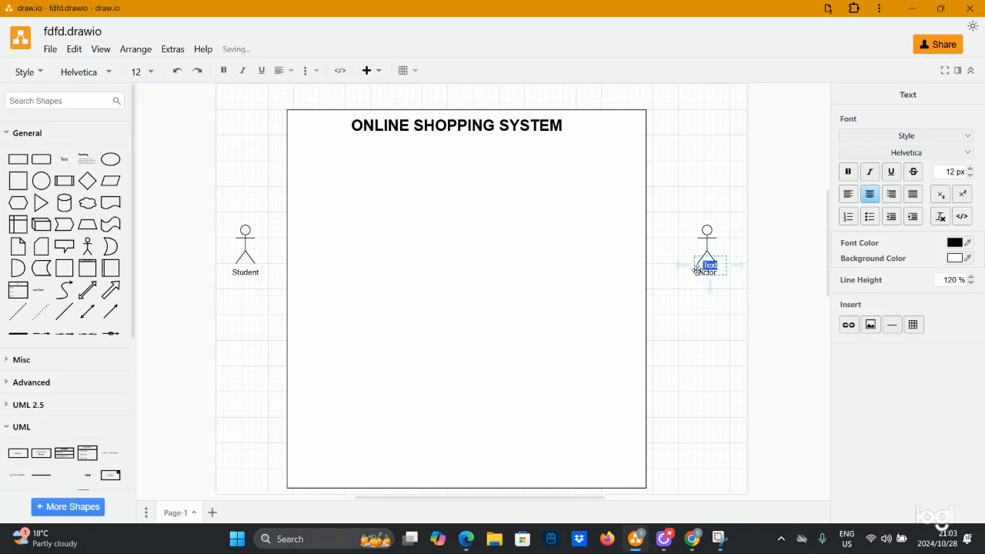
key("ctrl+z")
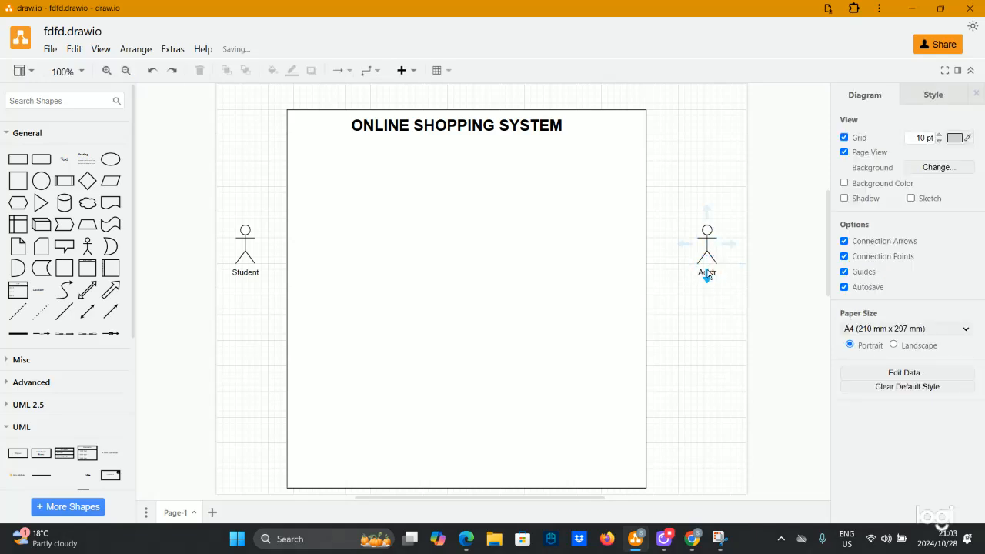
Rename the actor near the page's right edge as Lecturer
double_click(714, 274)
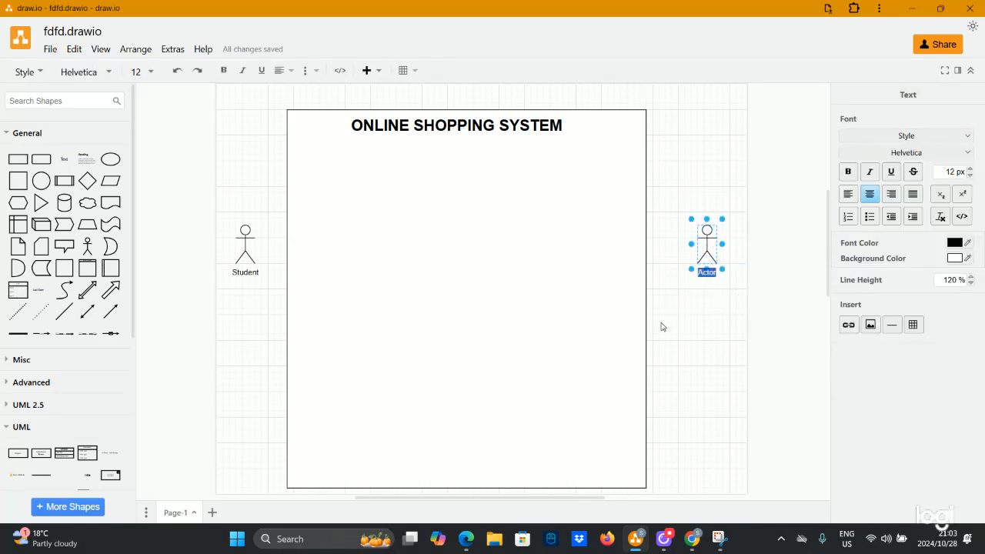
key("Caps_Lock")
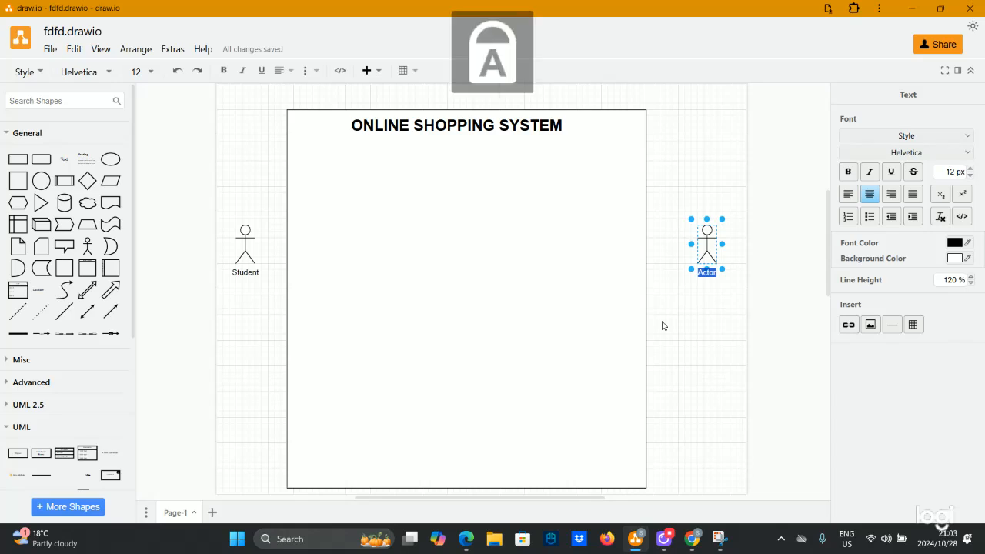
type("L")
key("Caps_Lock")
type("ecturer")
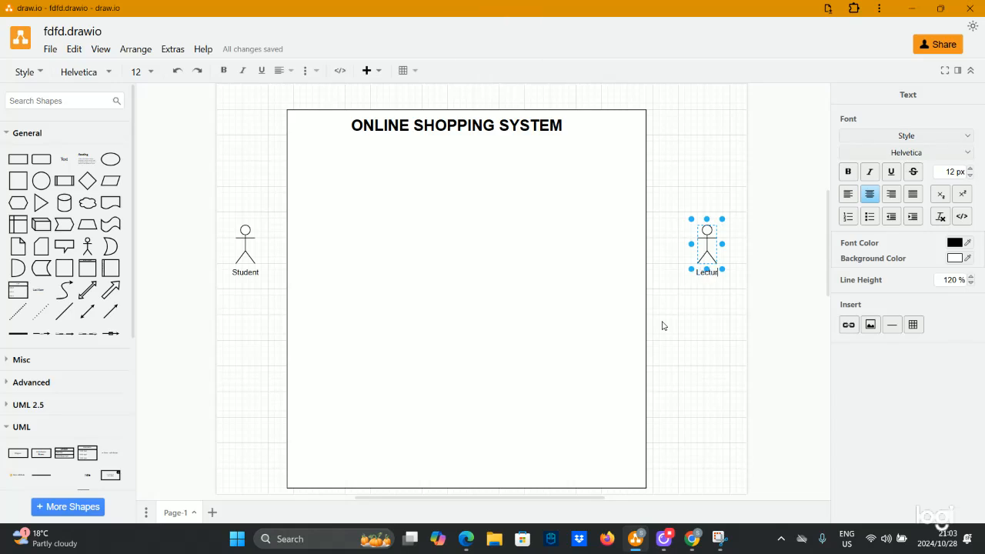
left_click(701, 284)
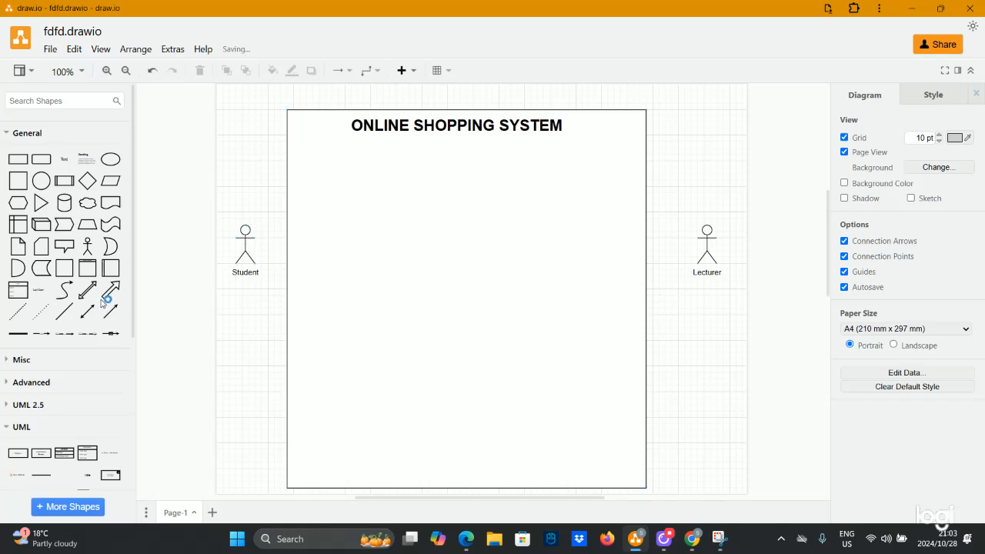
Add another actor outside the system boundary, below the Lecturer actor and aligned with it
left_click_drag(89, 252, 697, 385)
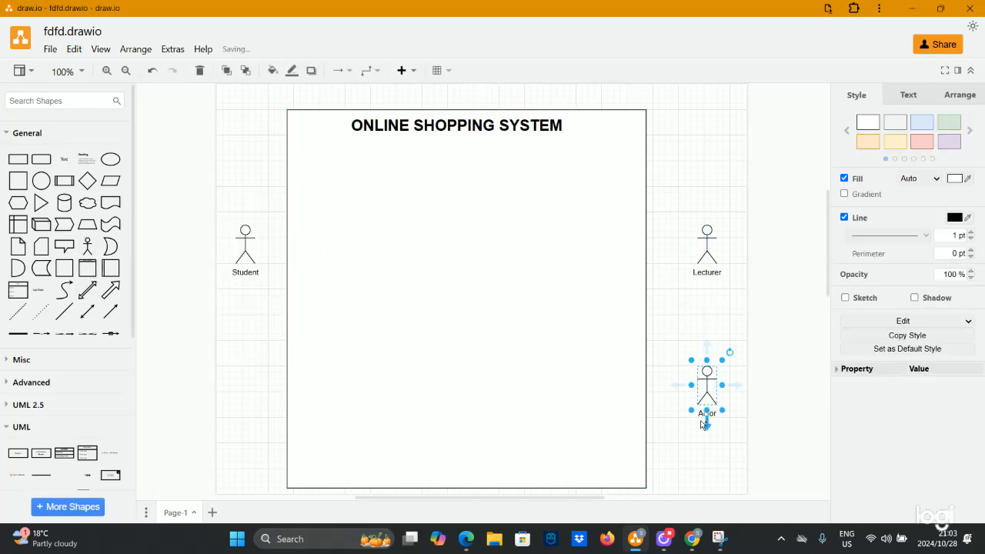
left_click(679, 443)
left_click(708, 418)
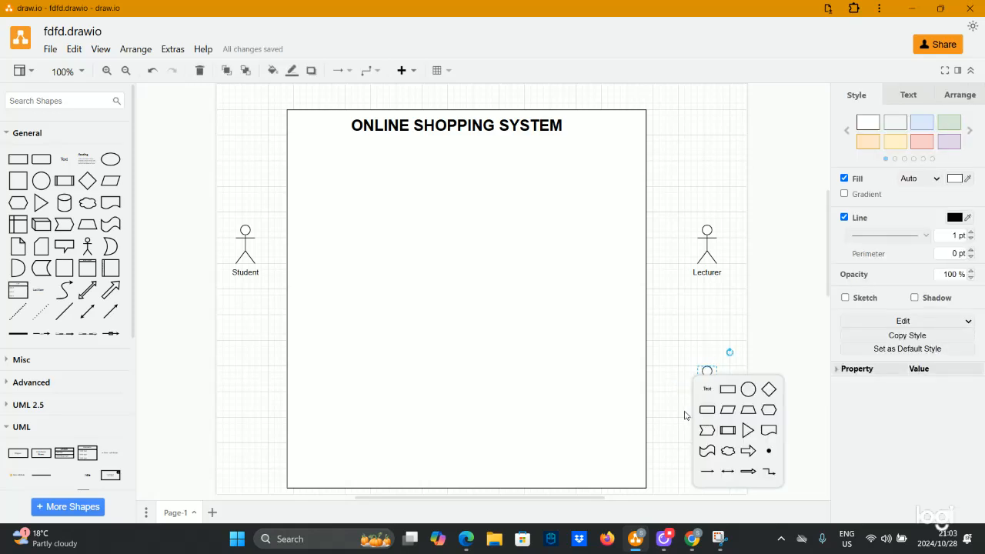
left_click(693, 424)
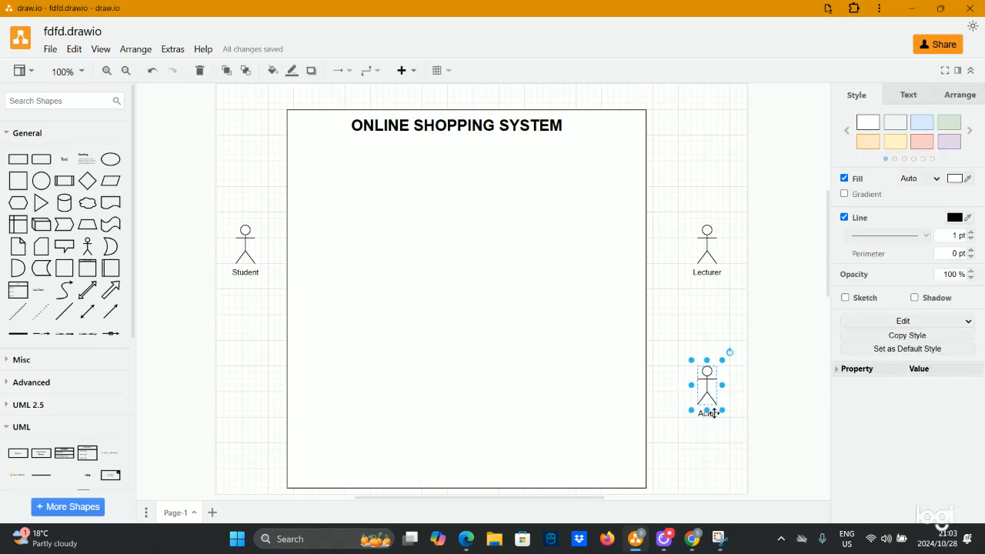
Rename the new actor below Lecturer as IT Guy
double_click(714, 415)
key("Caps_Lock")
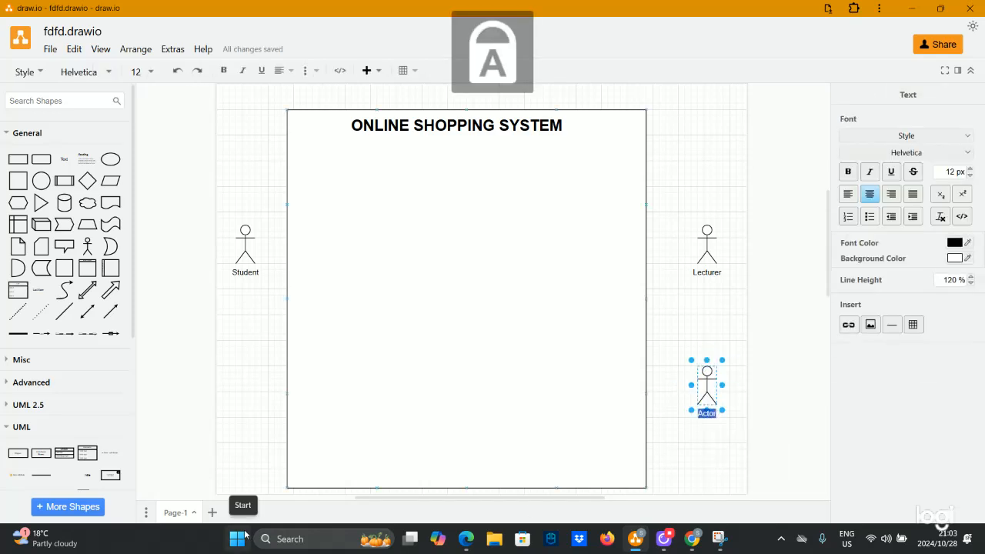
type("IT")
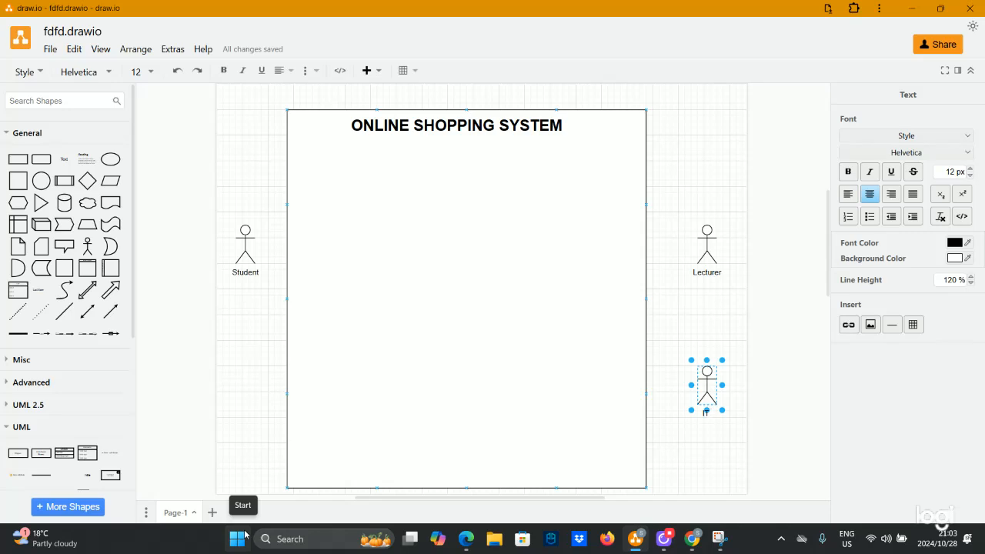
key("Caps_Lock")
type("Guy")
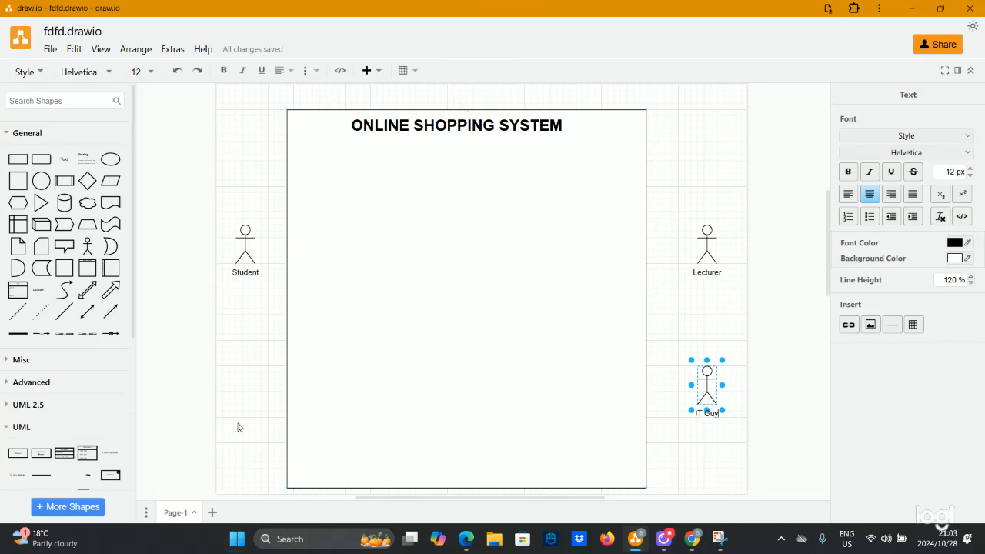
key("Escape")
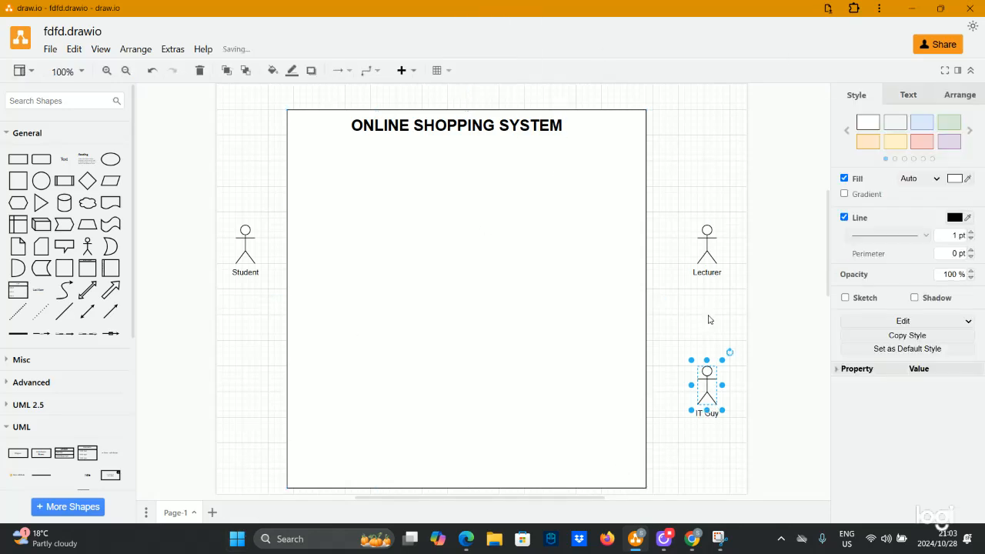
left_click(710, 319)
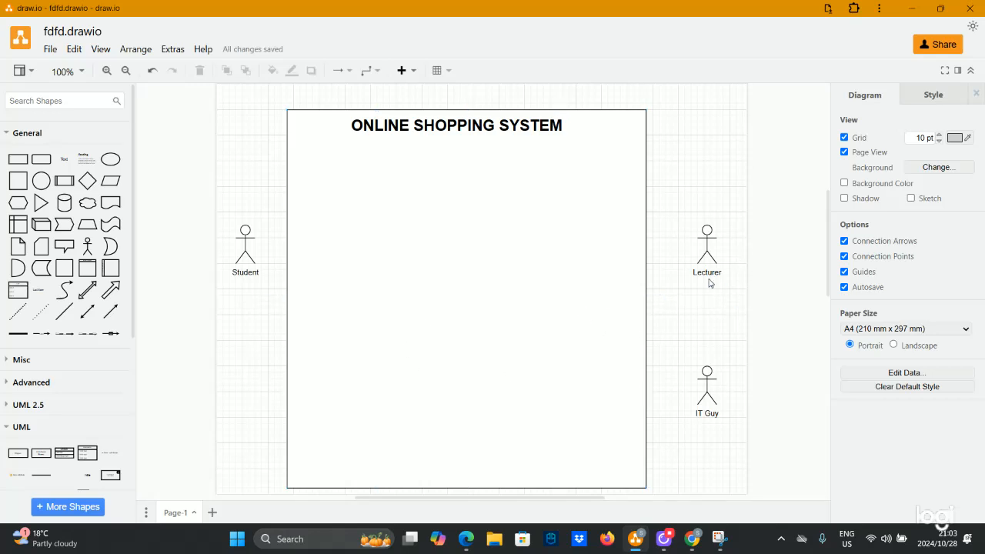
Add a UML Use Case ellipse inside the system boundary, below the title and near the boundary's left edge
left_click(300, 132)
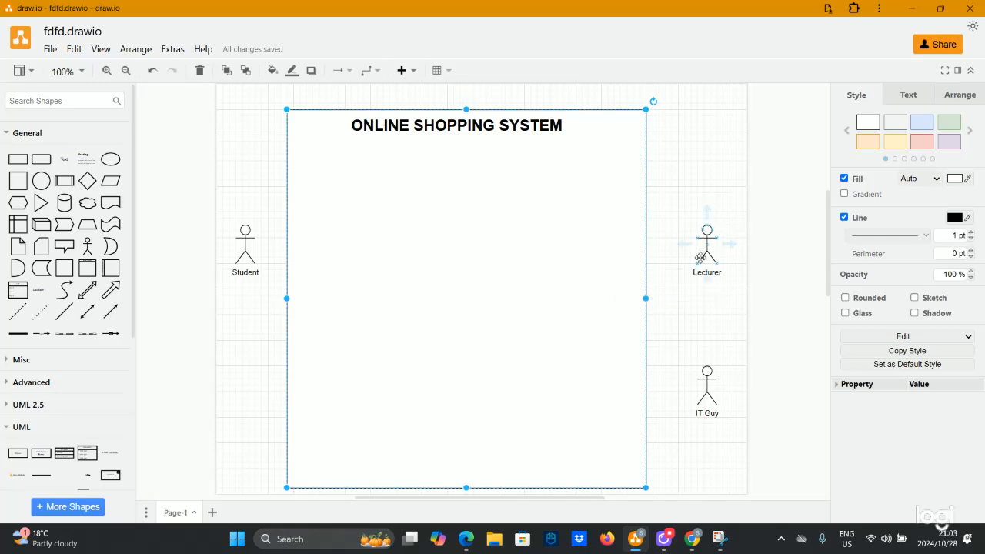
scroll(66, 371, "down", 3)
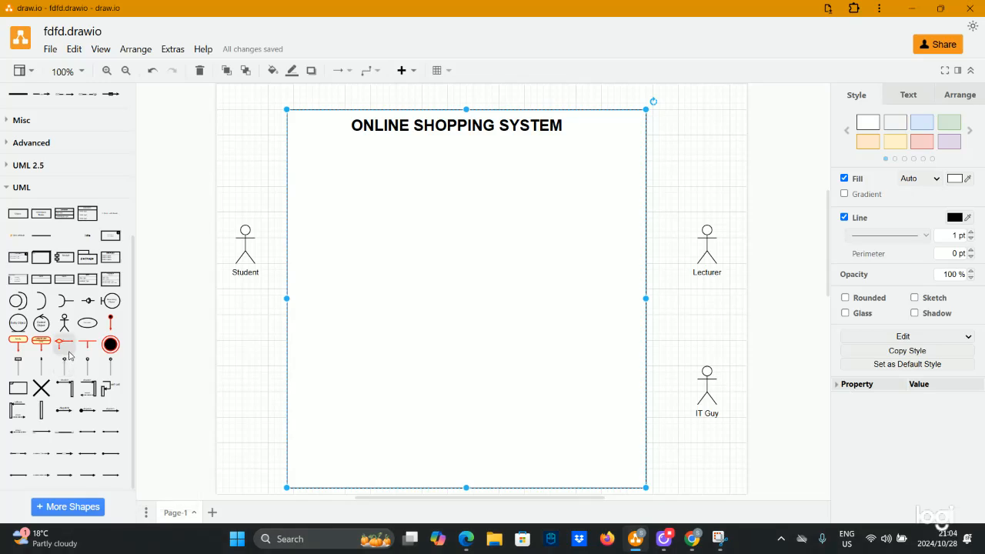
mouse_move(70, 356)
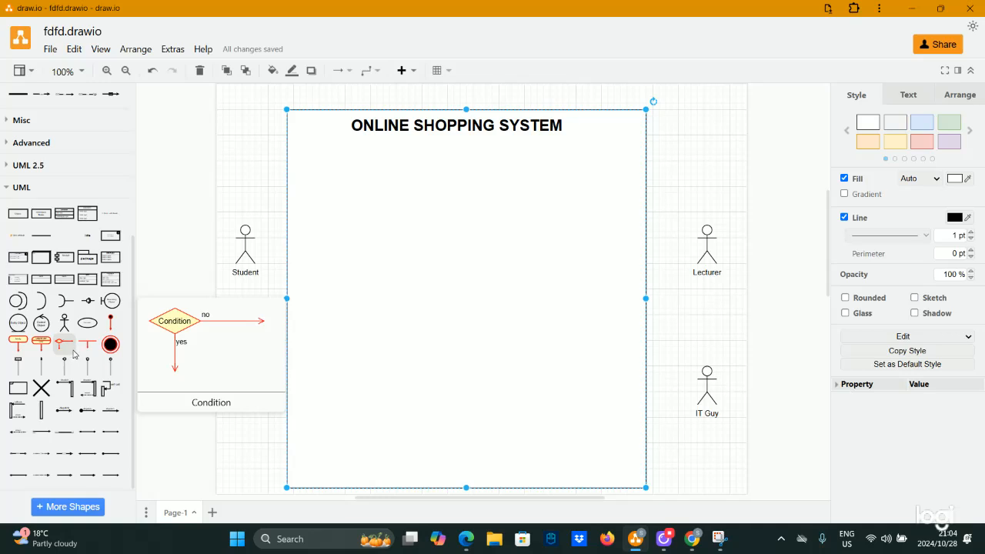
mouse_move(89, 321)
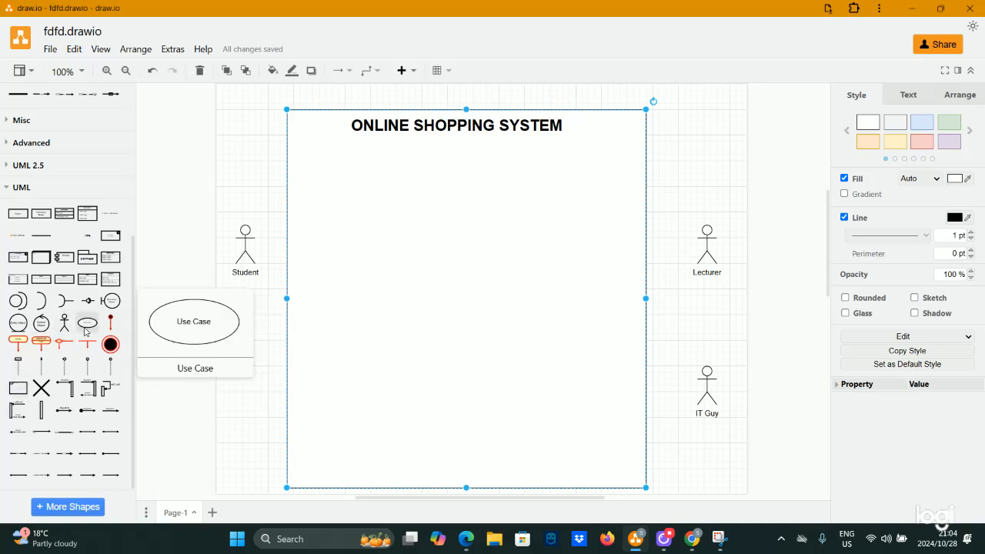
left_click_drag(86, 328, 324, 167)
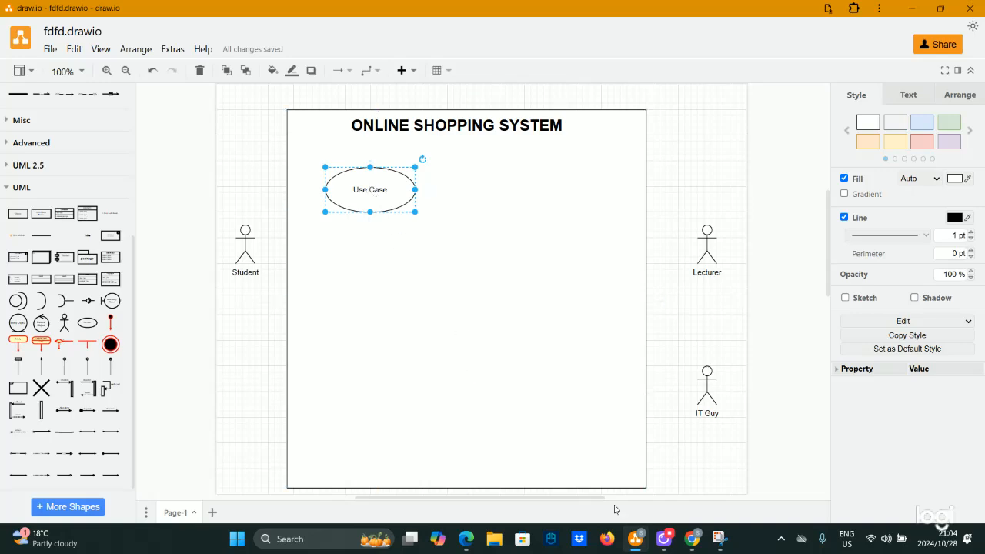
Consult the reference use case diagram in Snipping Tool and replace the Use Case ellipse's label with text beginning with View
left_click(718, 539)
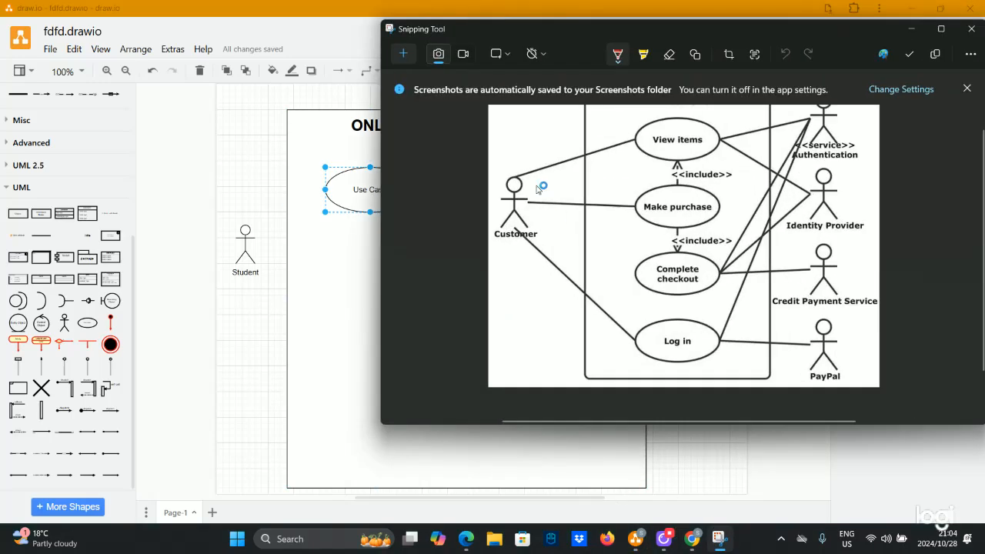
scroll(526, 203, "up", 2)
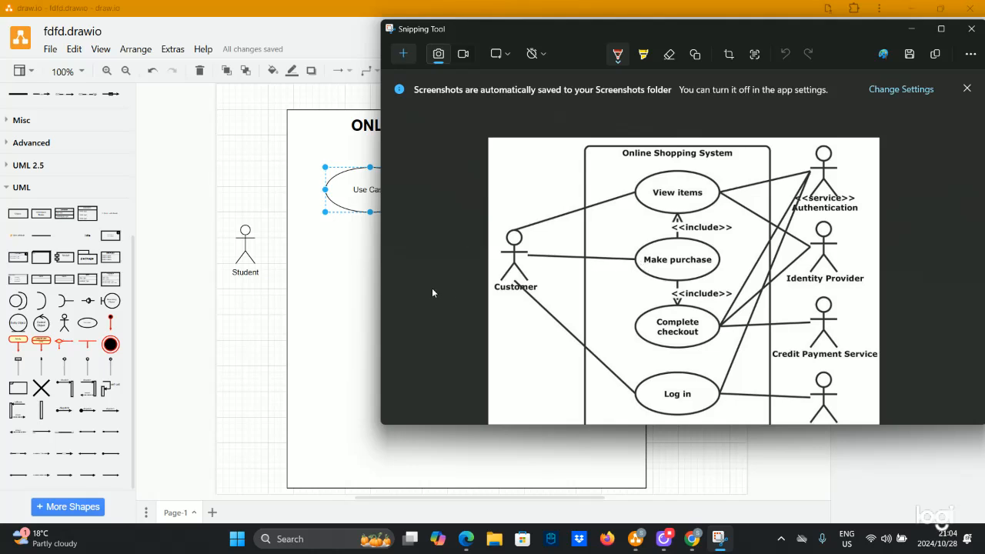
left_click(372, 270)
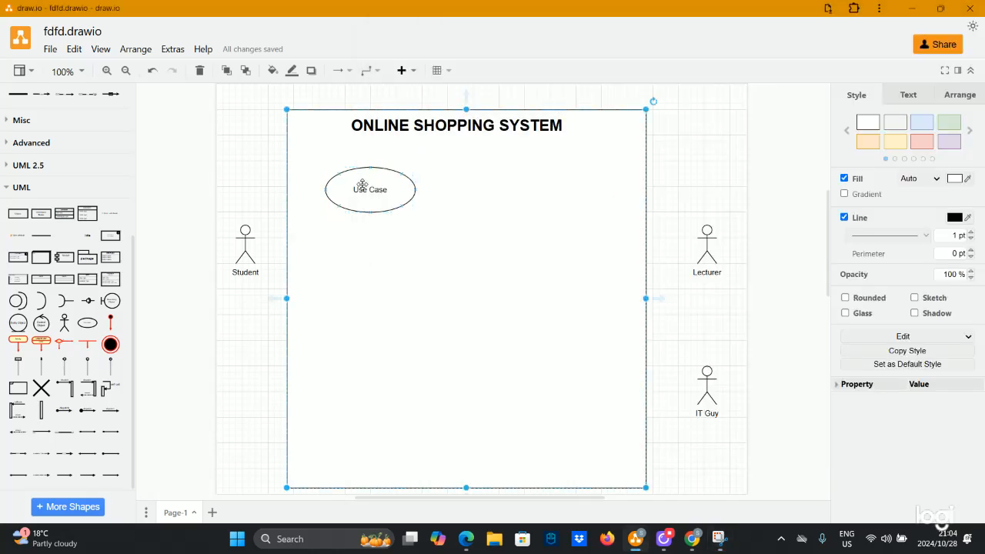
double_click(364, 189)
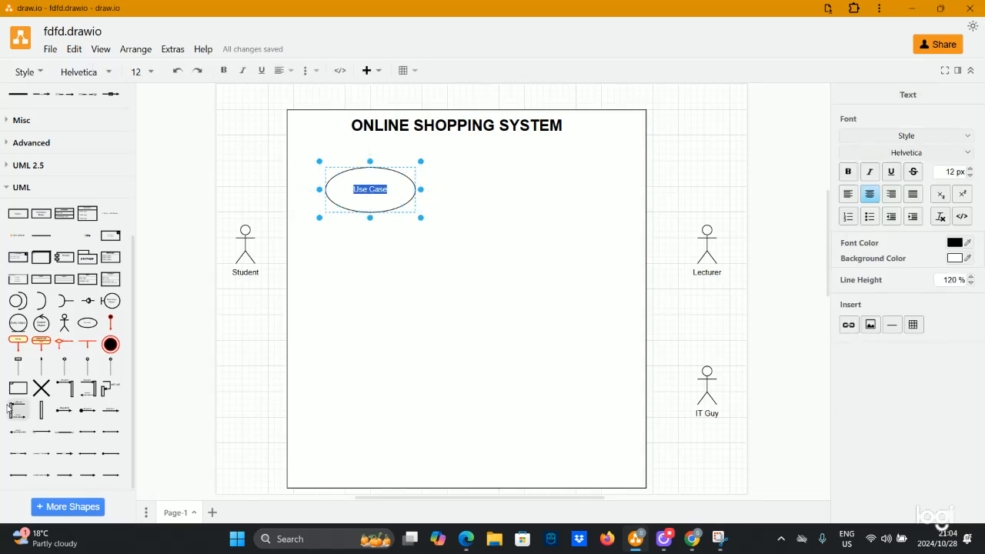
mouse_move(9, 408)
type("V")
key("Caps_Lock")
type("ie")
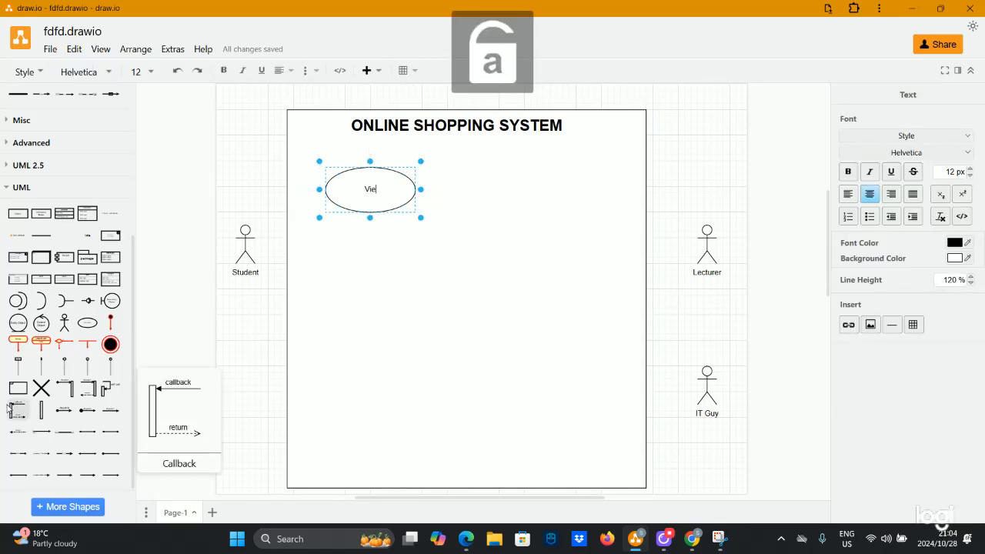
type("w")
key("Caps_Lock")
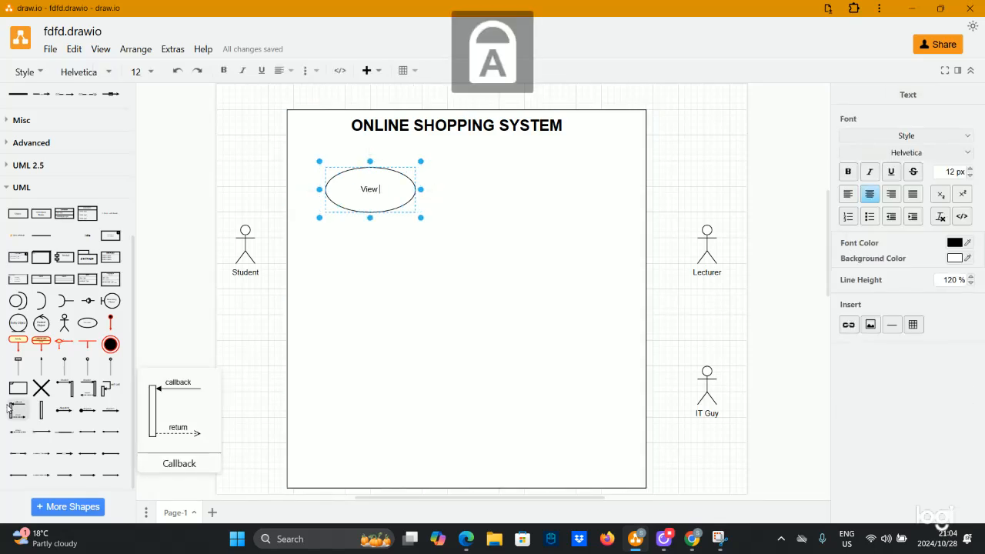